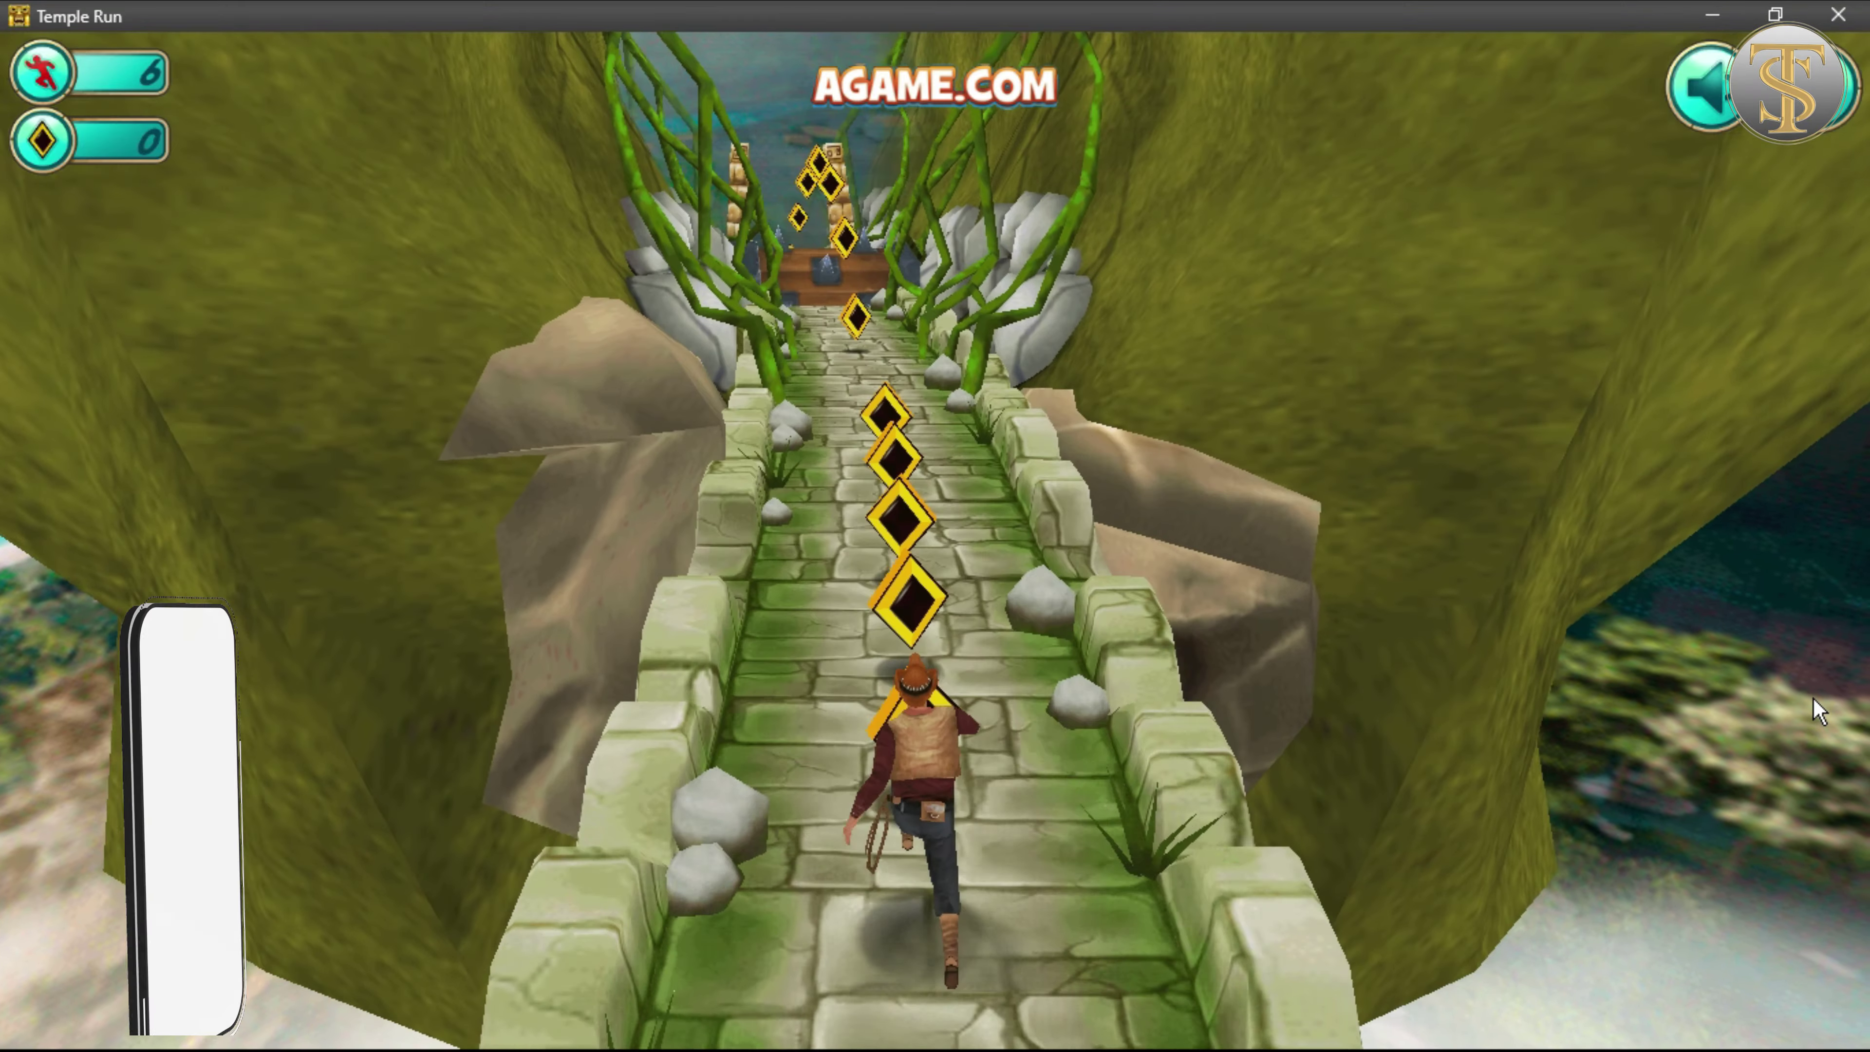
Jump, slide and turn past the first barriers, bridges, fire trap and T-junction.
key("Up")
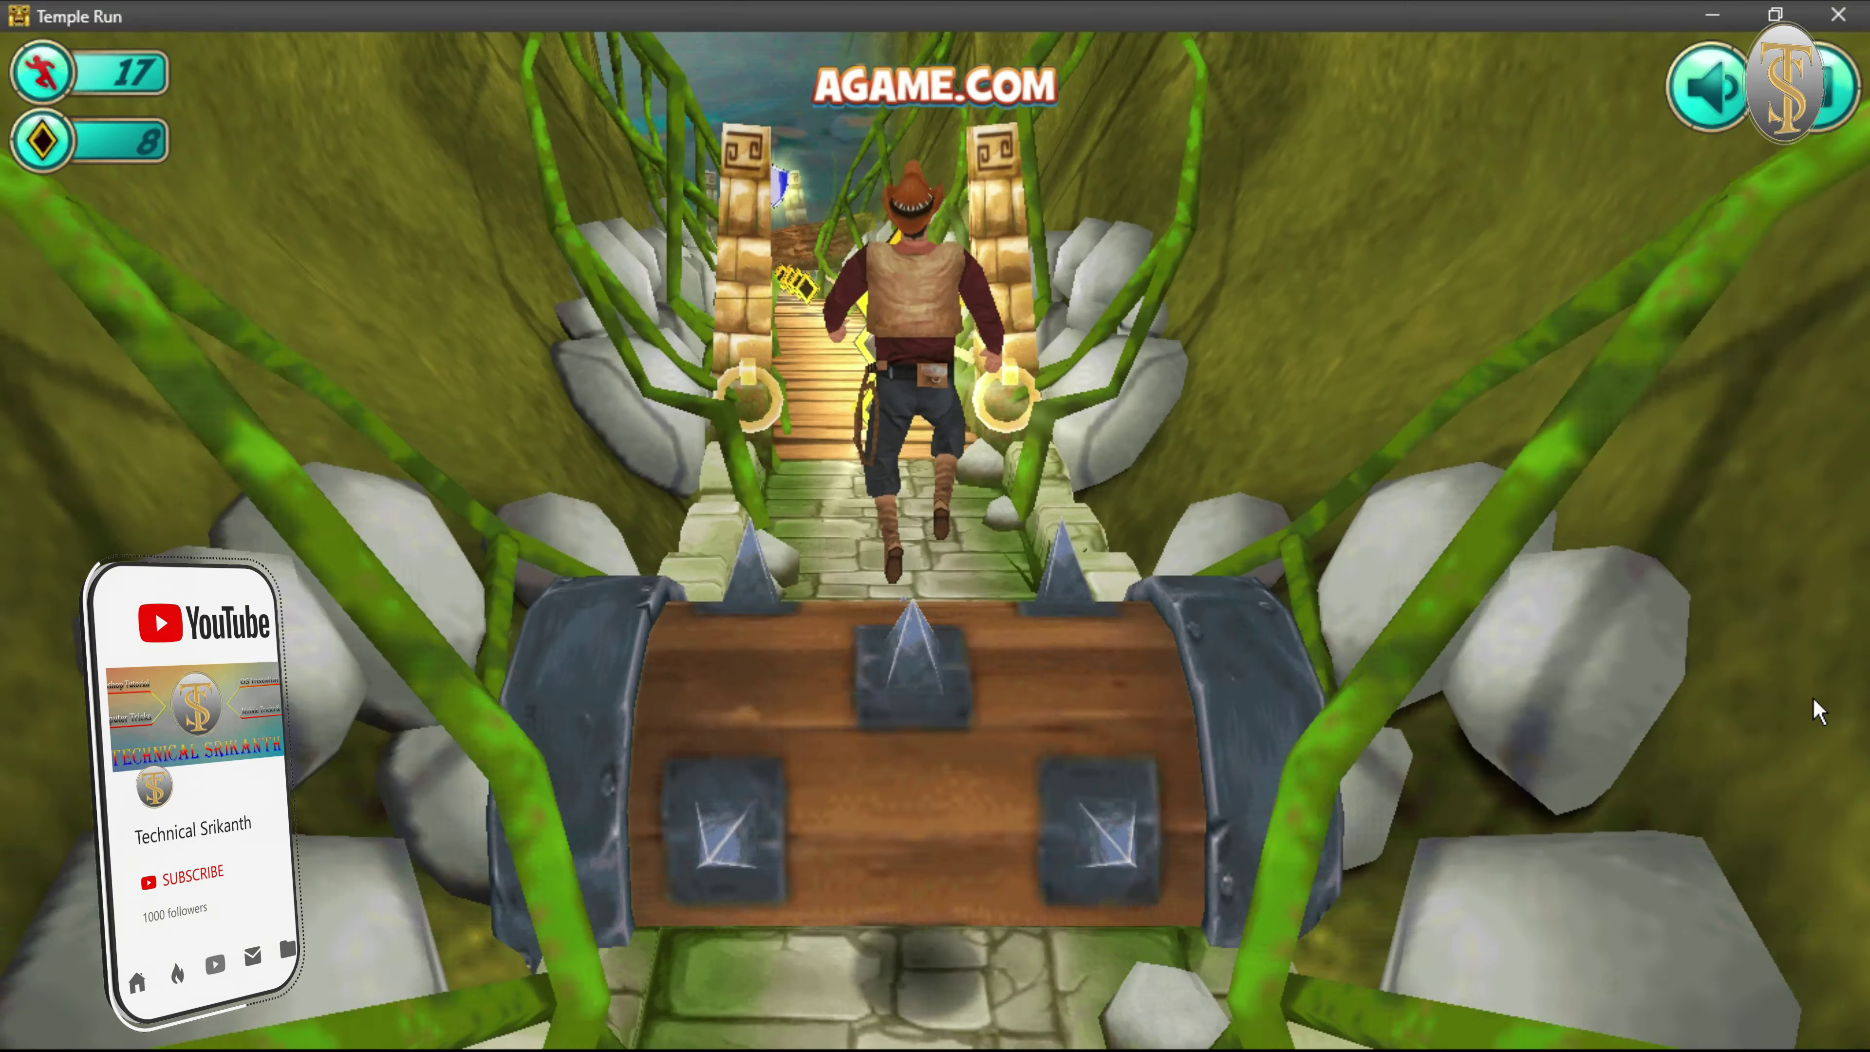
key("Down")
key("Left")
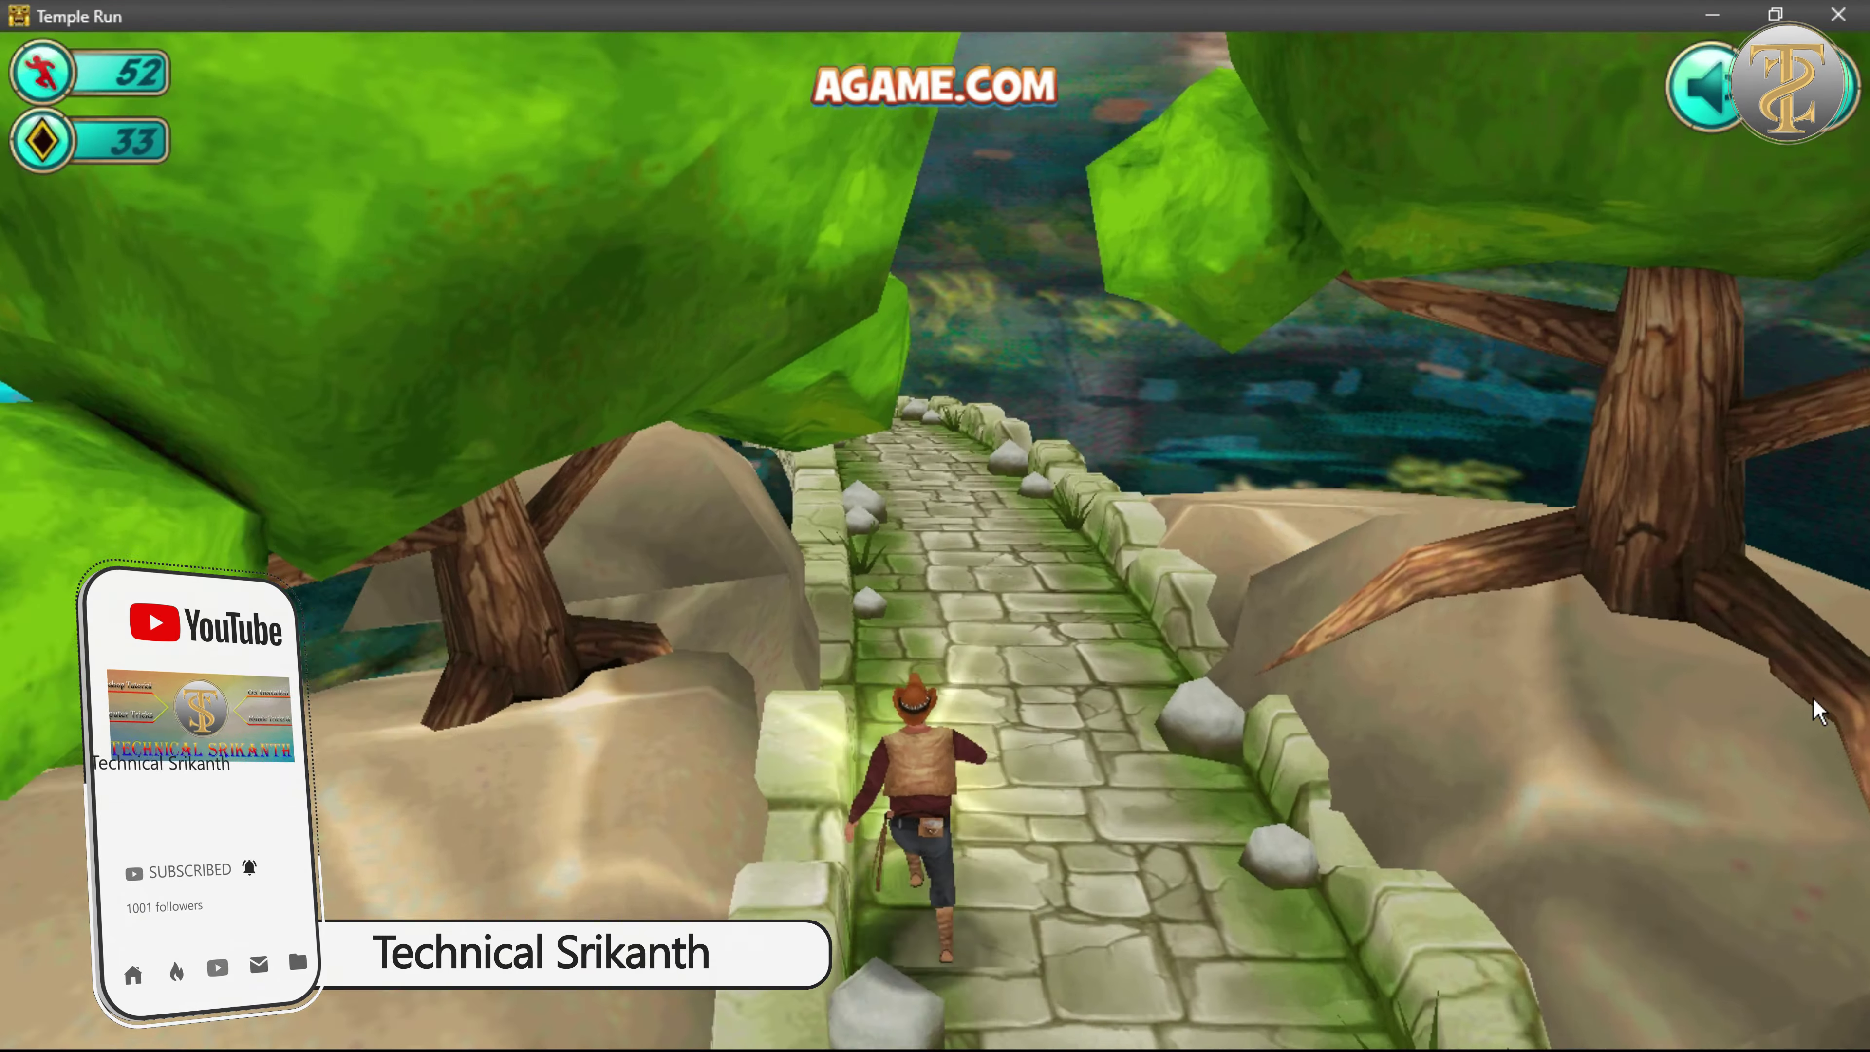
key("Up")
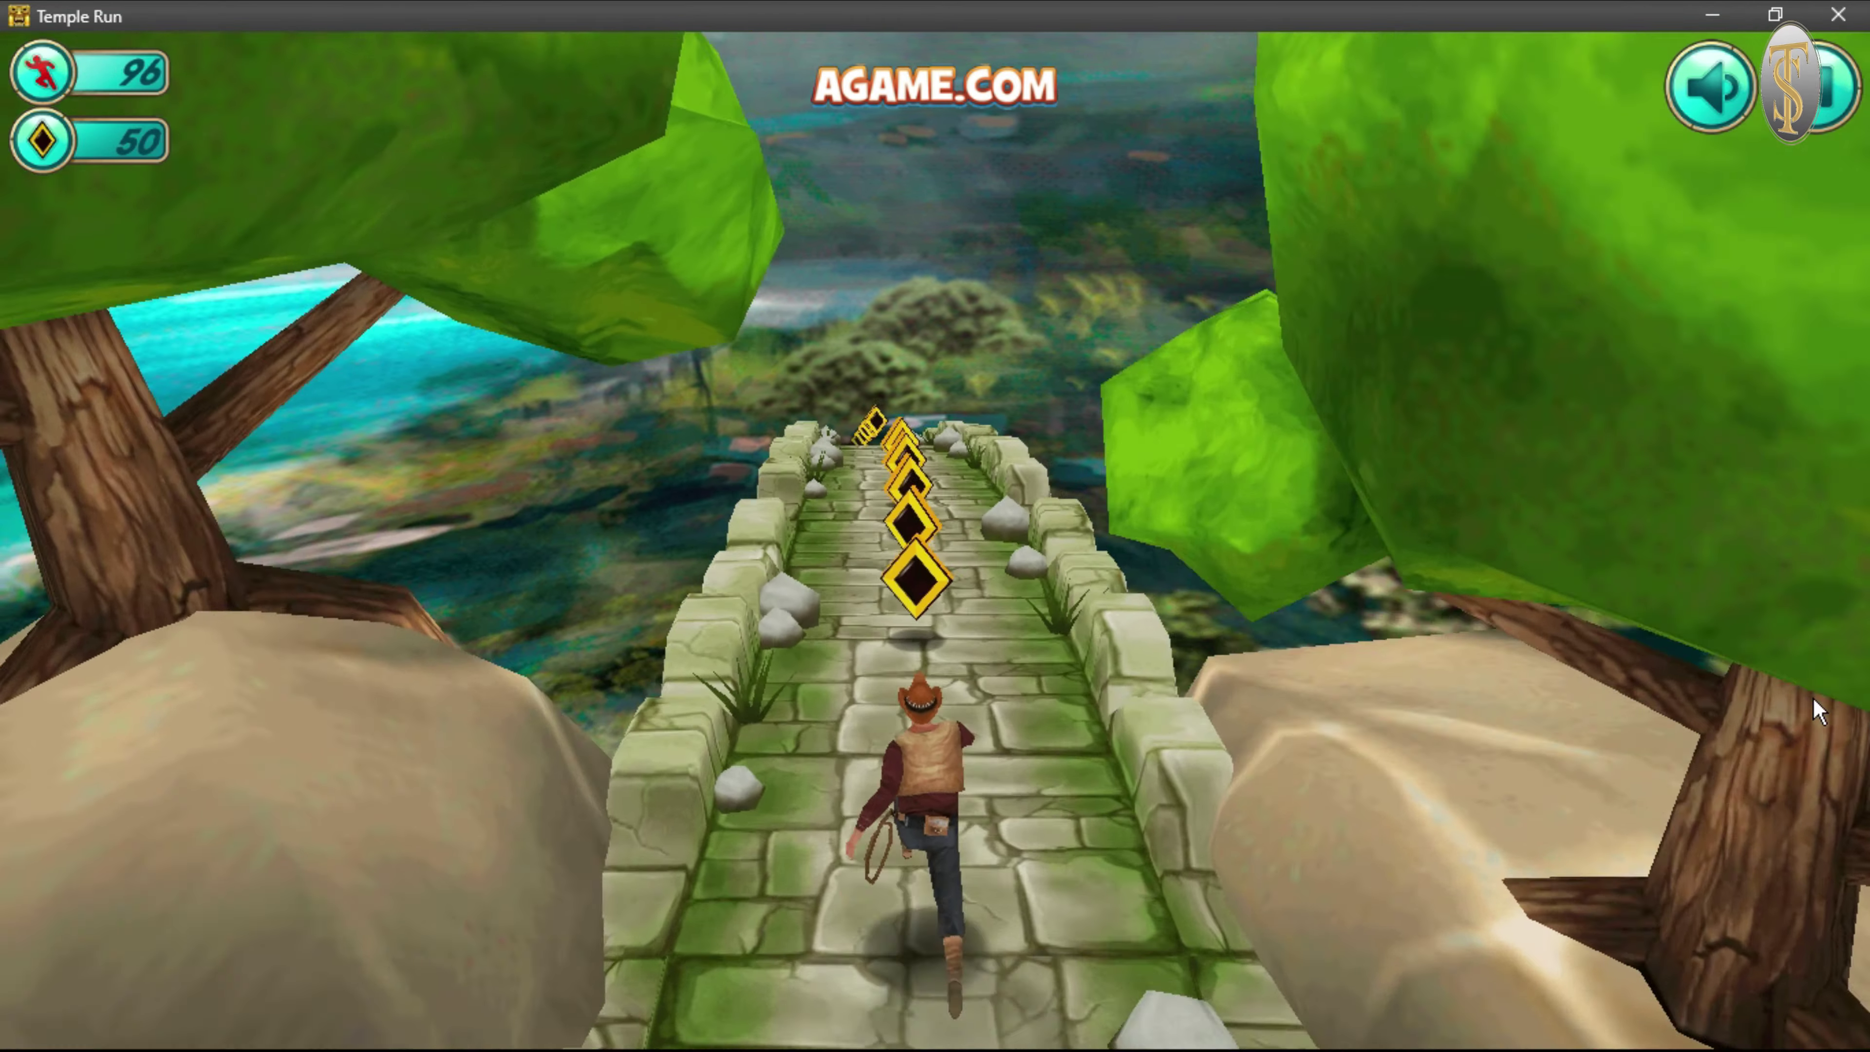
key("Up")
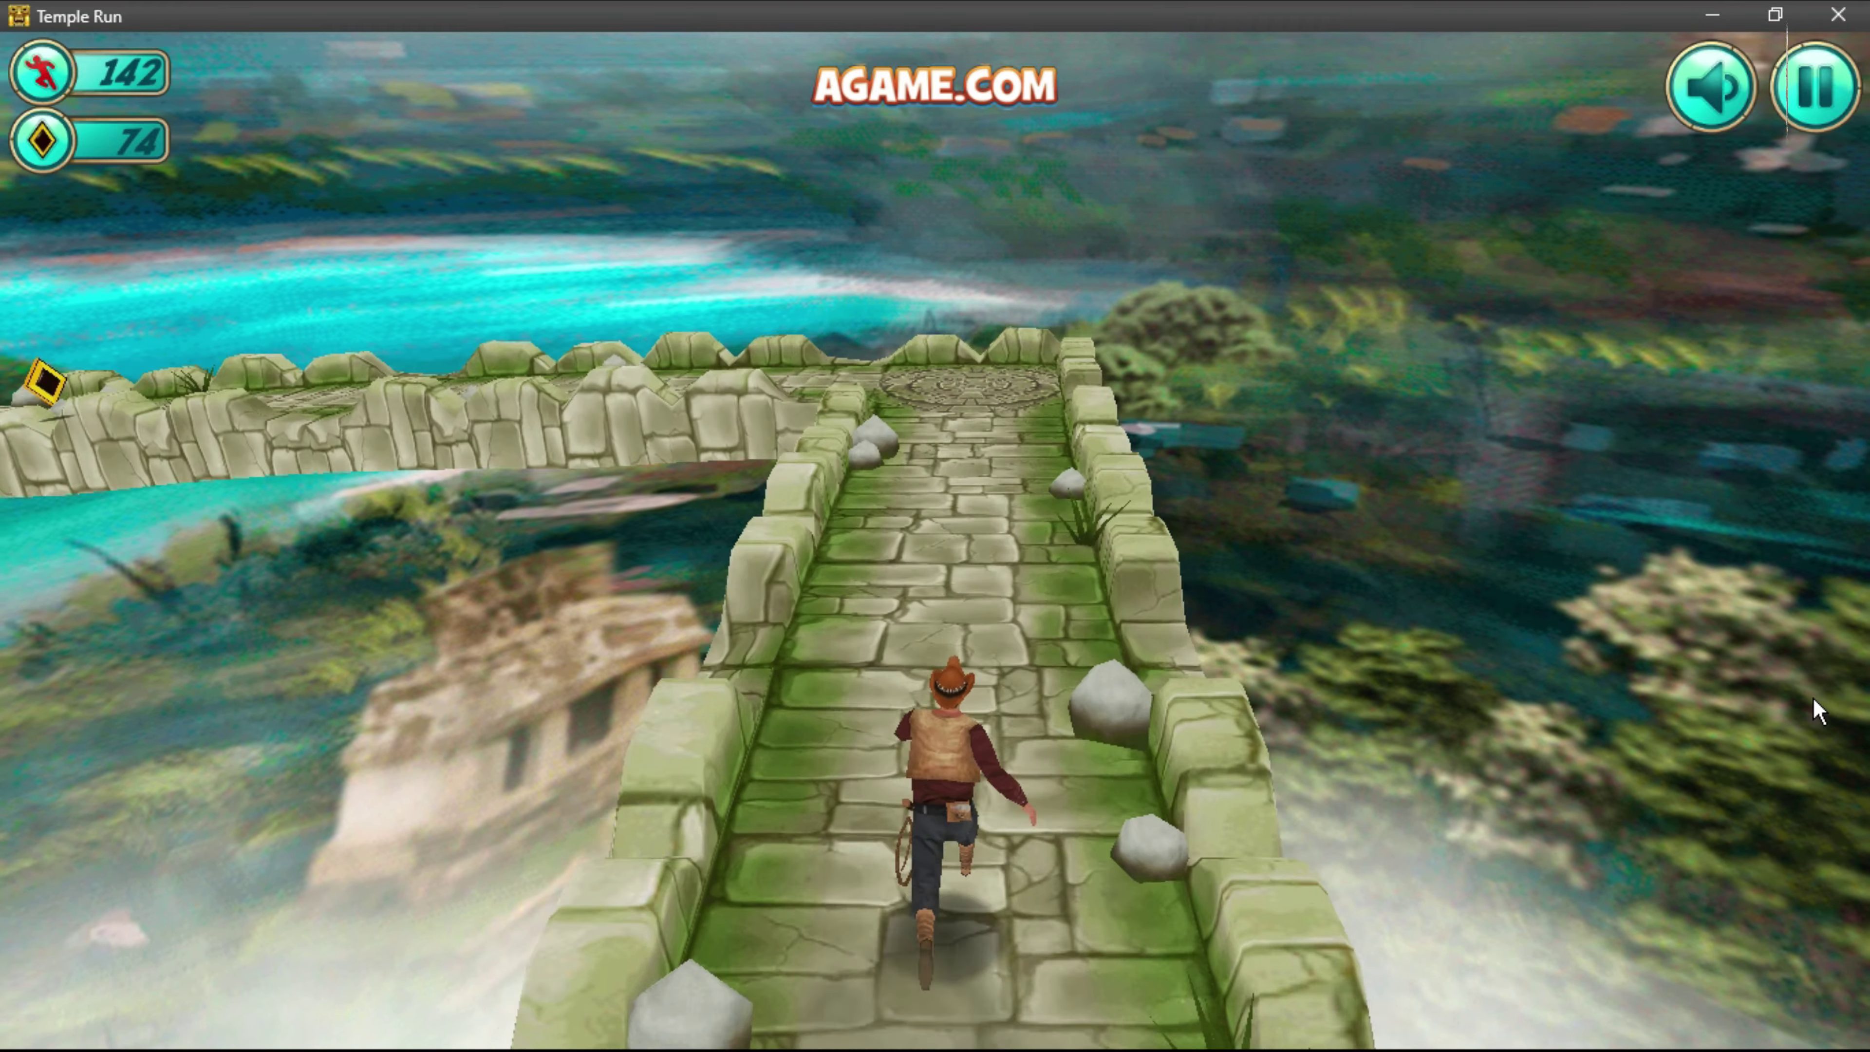
key("Left")
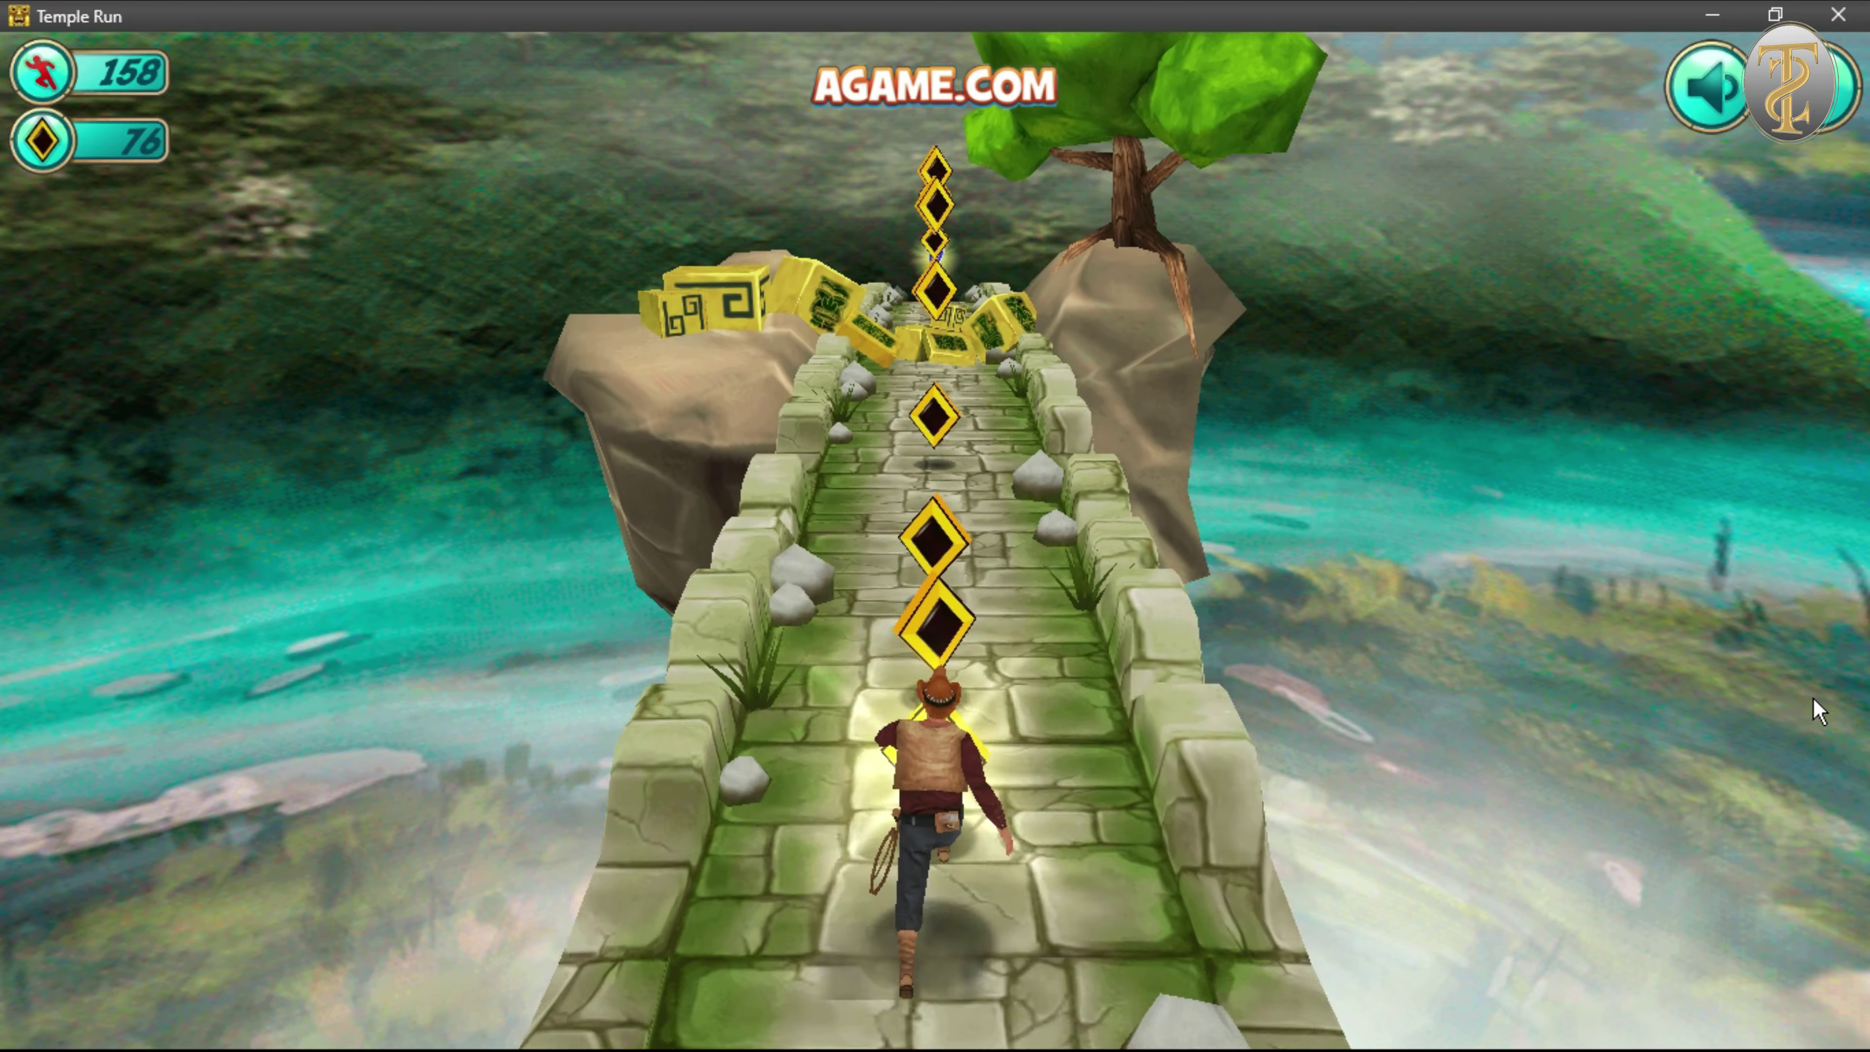
key("Up")
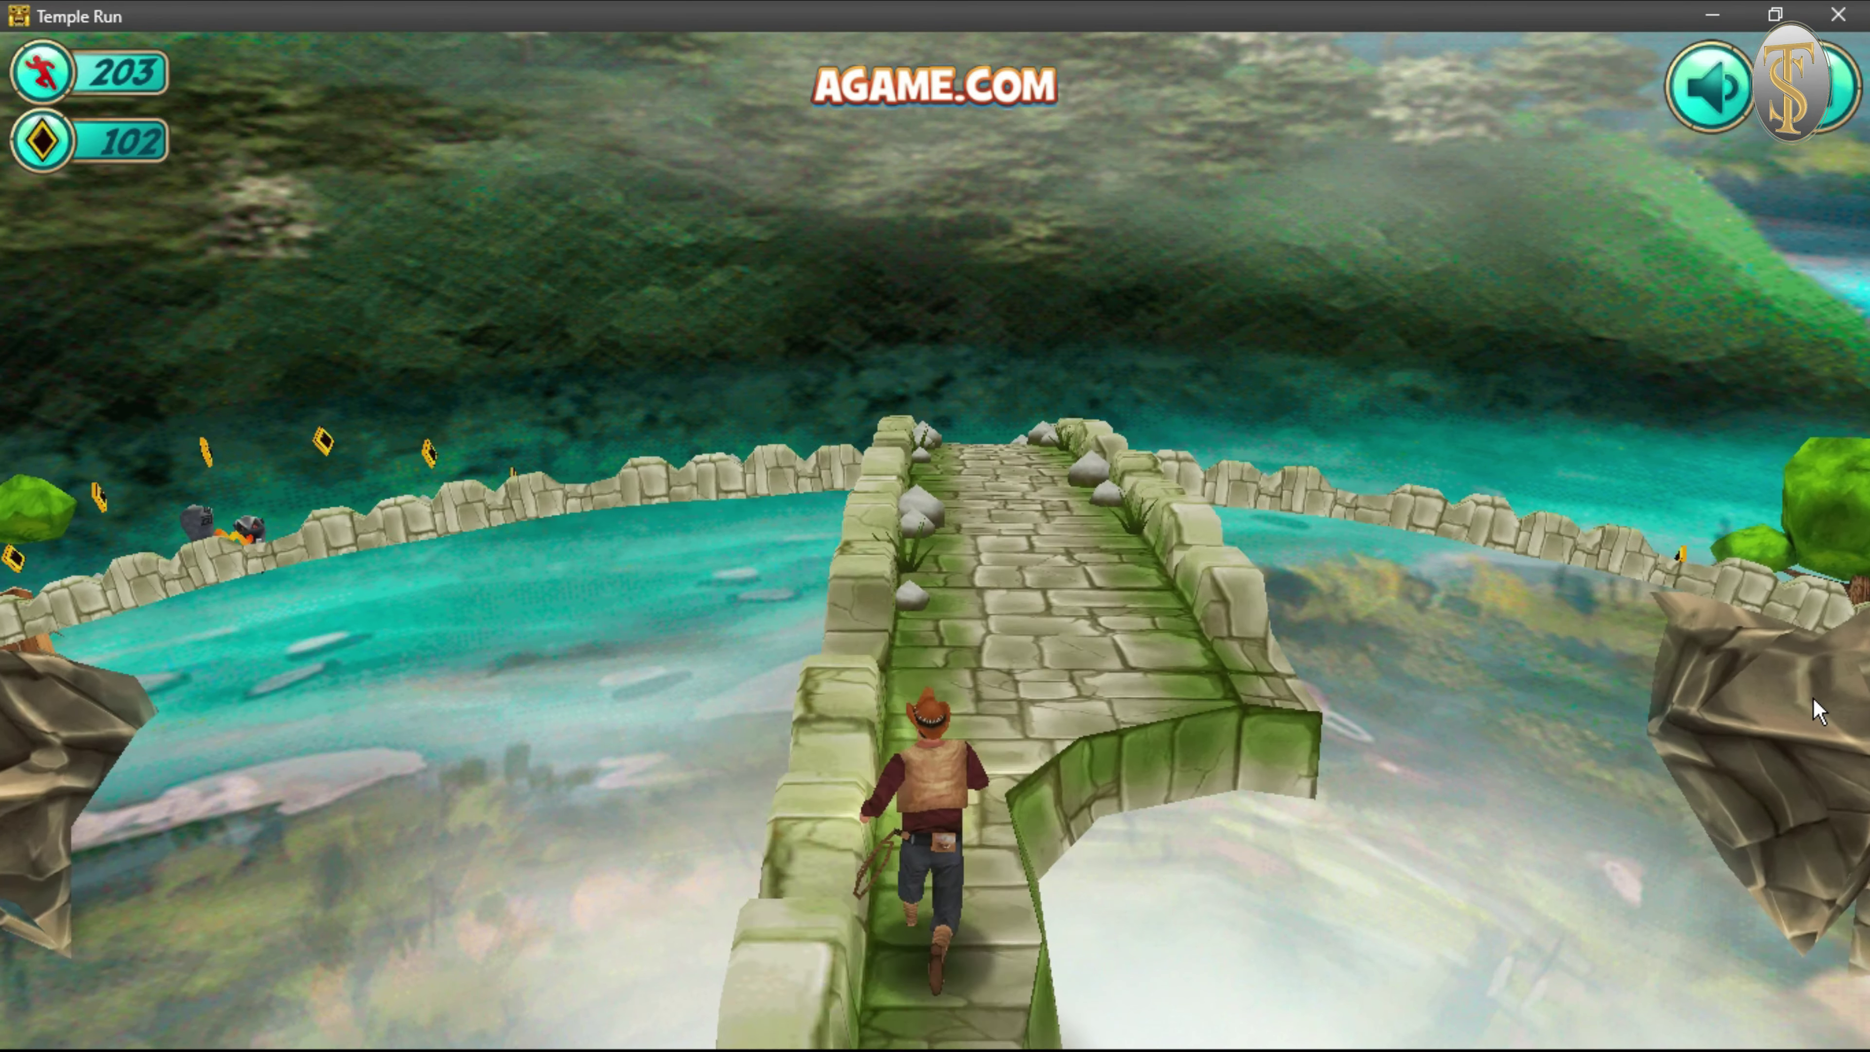
key("Left")
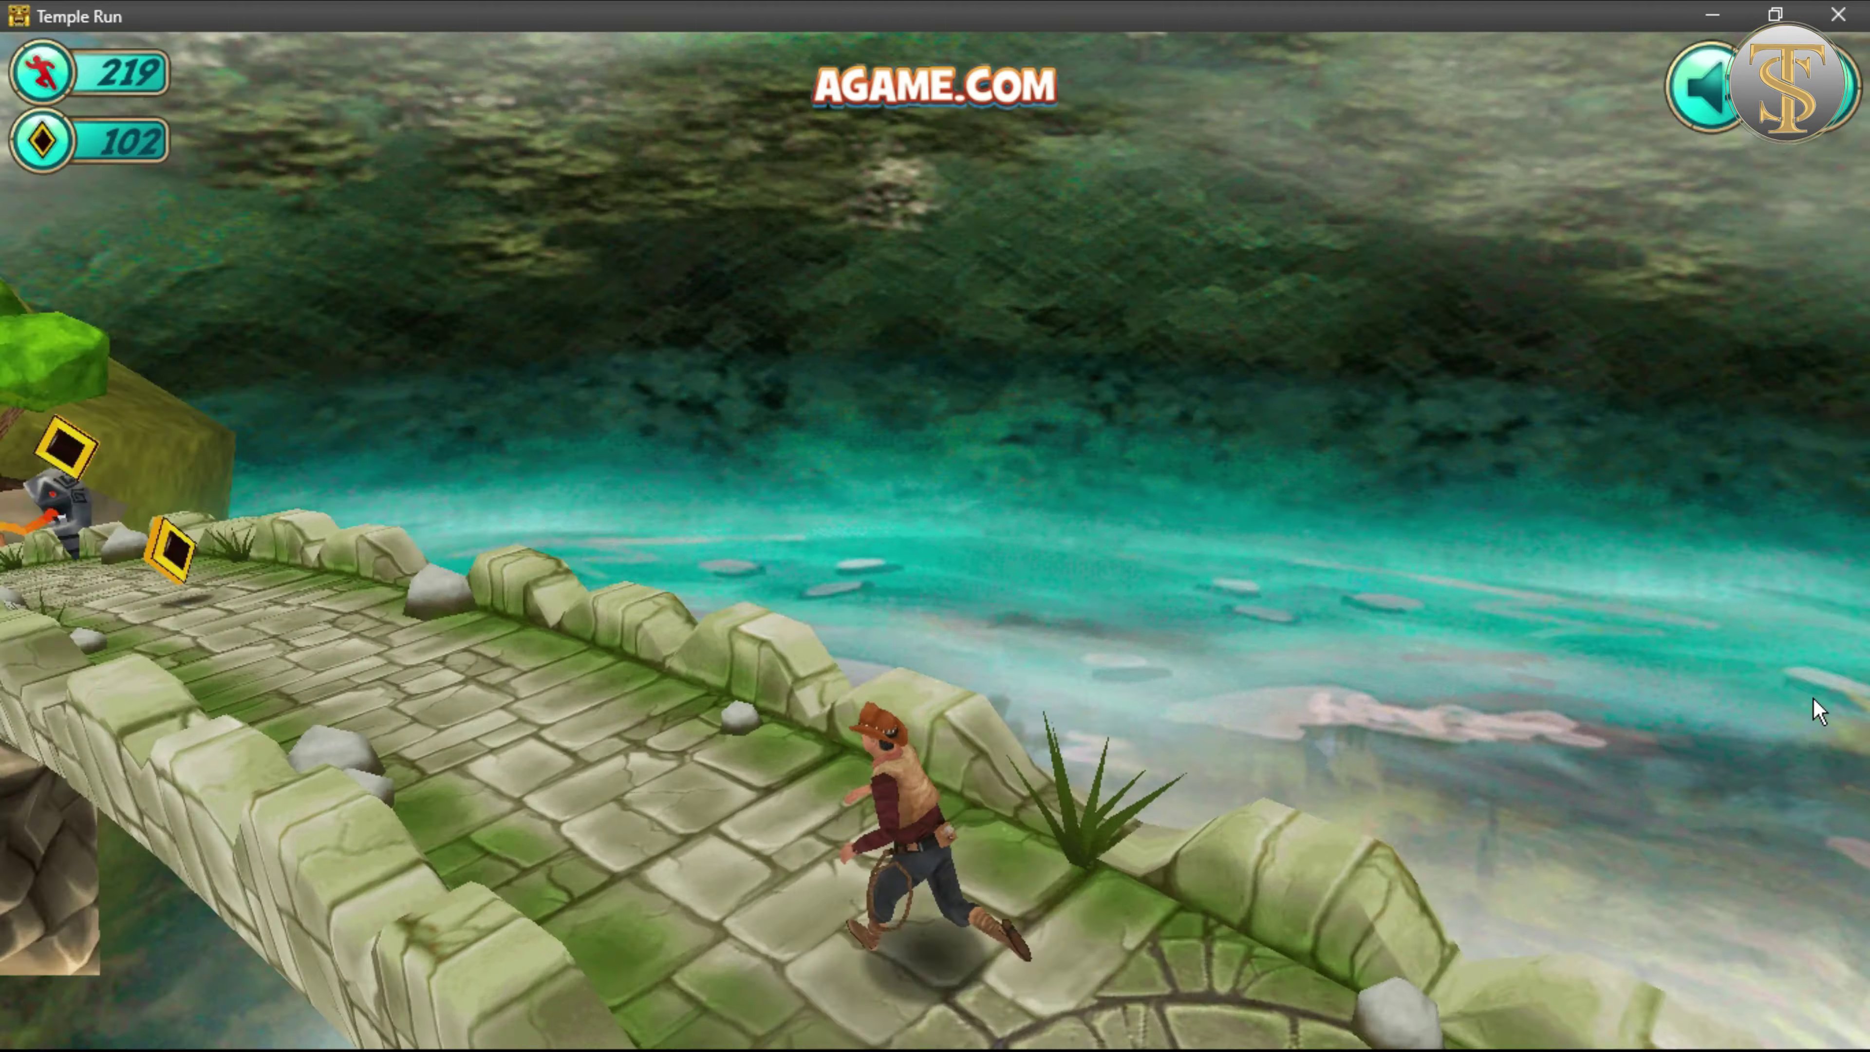
key("Up")
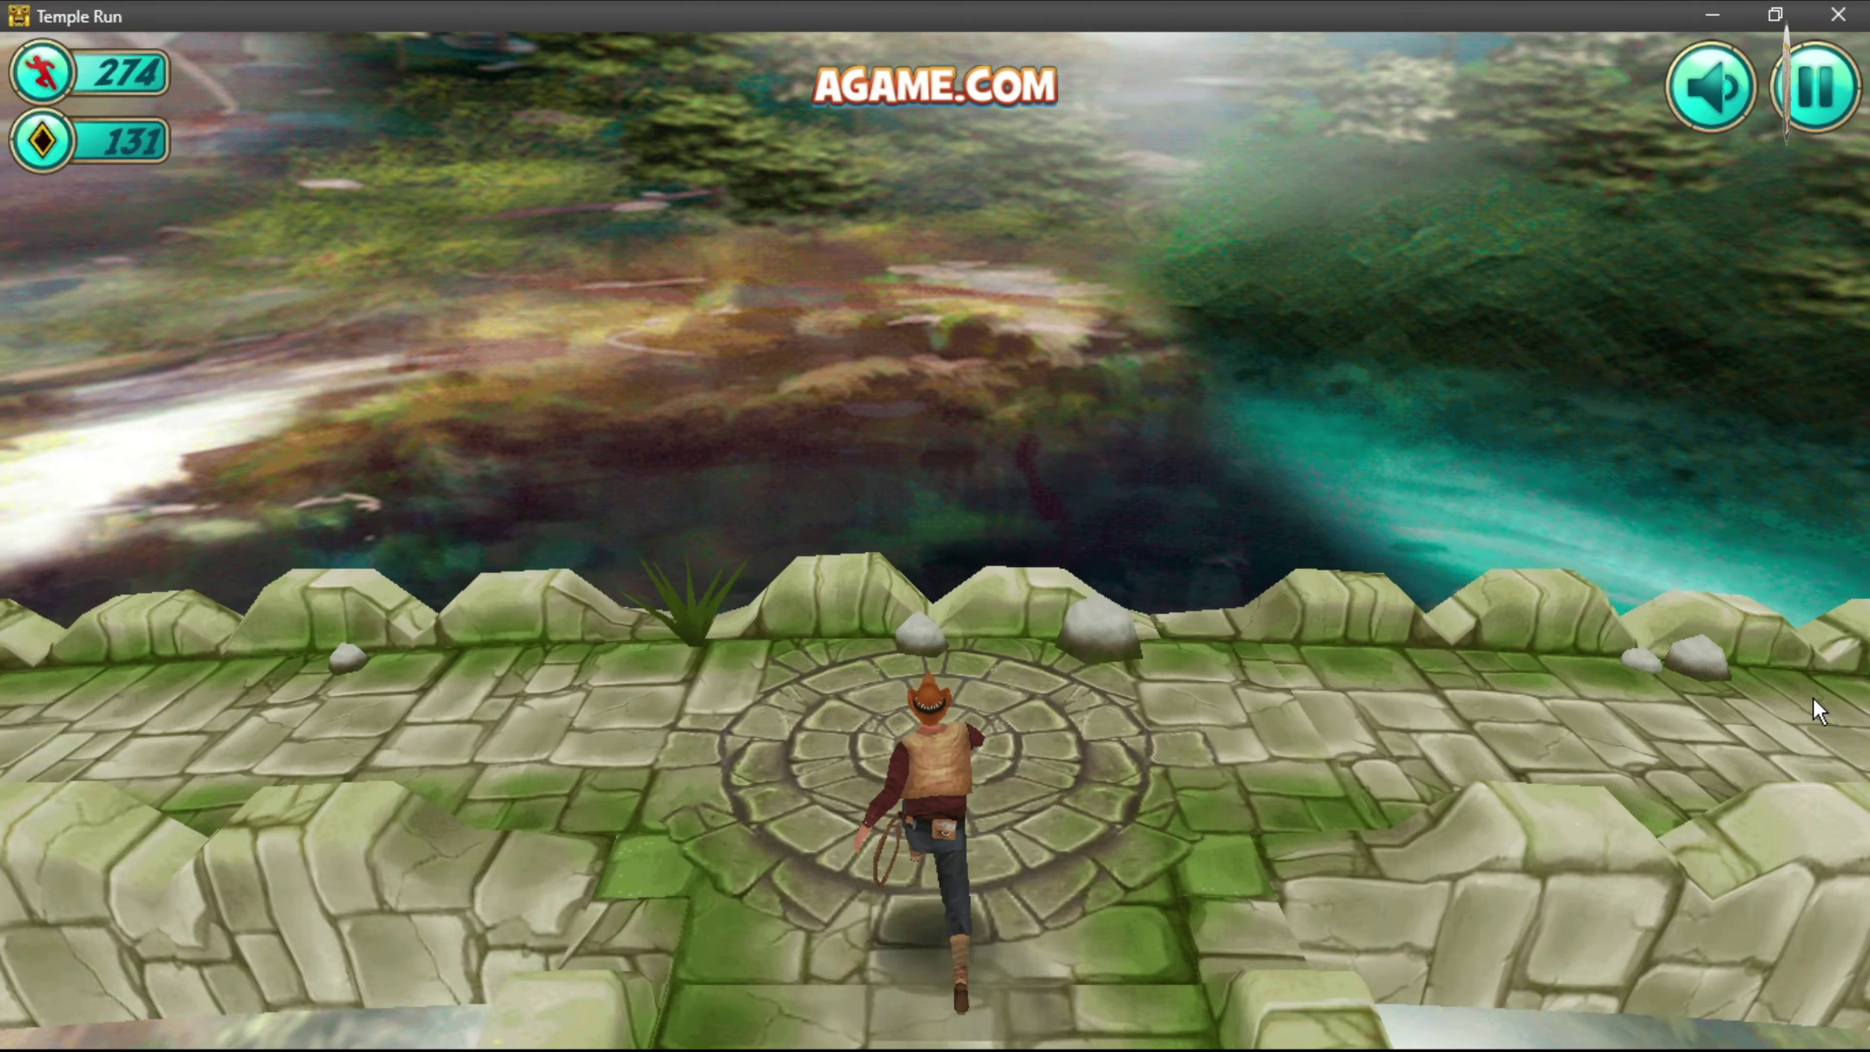
key("Right")
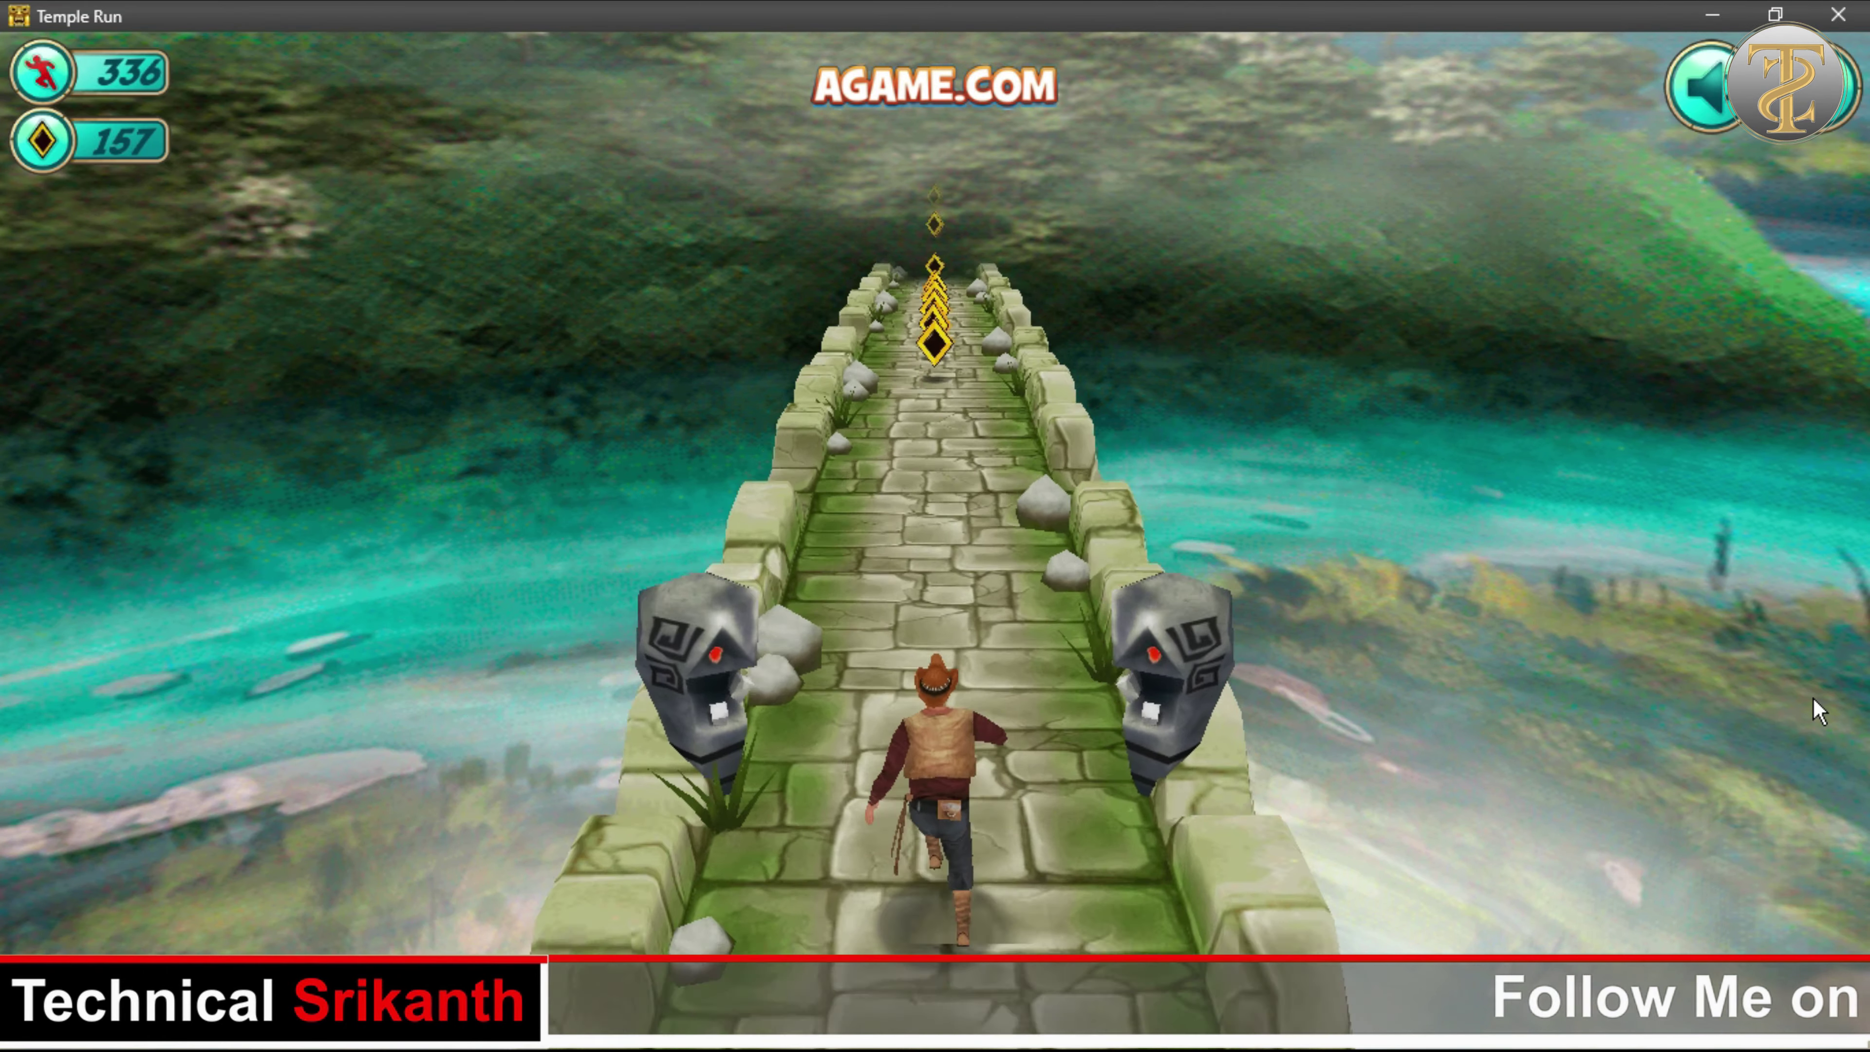
Clear the spiked barriers, logs and tunnel fire jets to reach distance 497 with 230 coins.
key("Up")
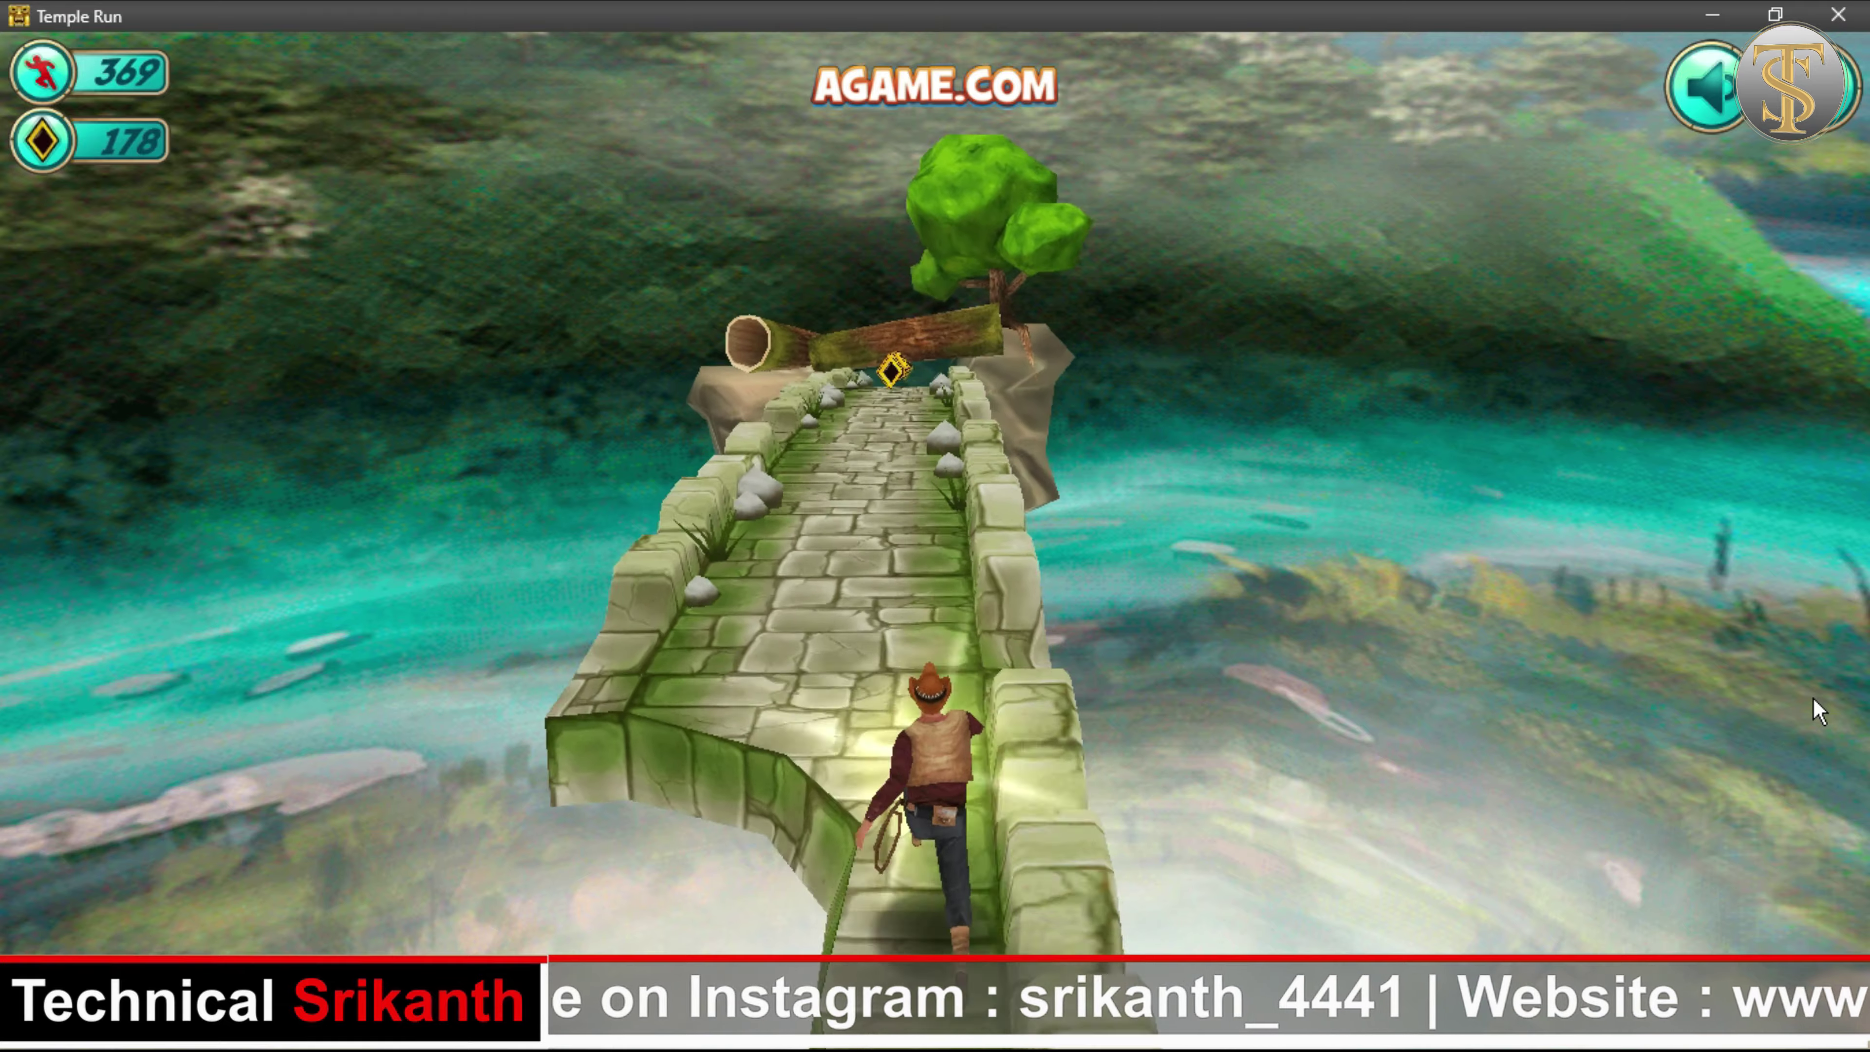
key("Down")
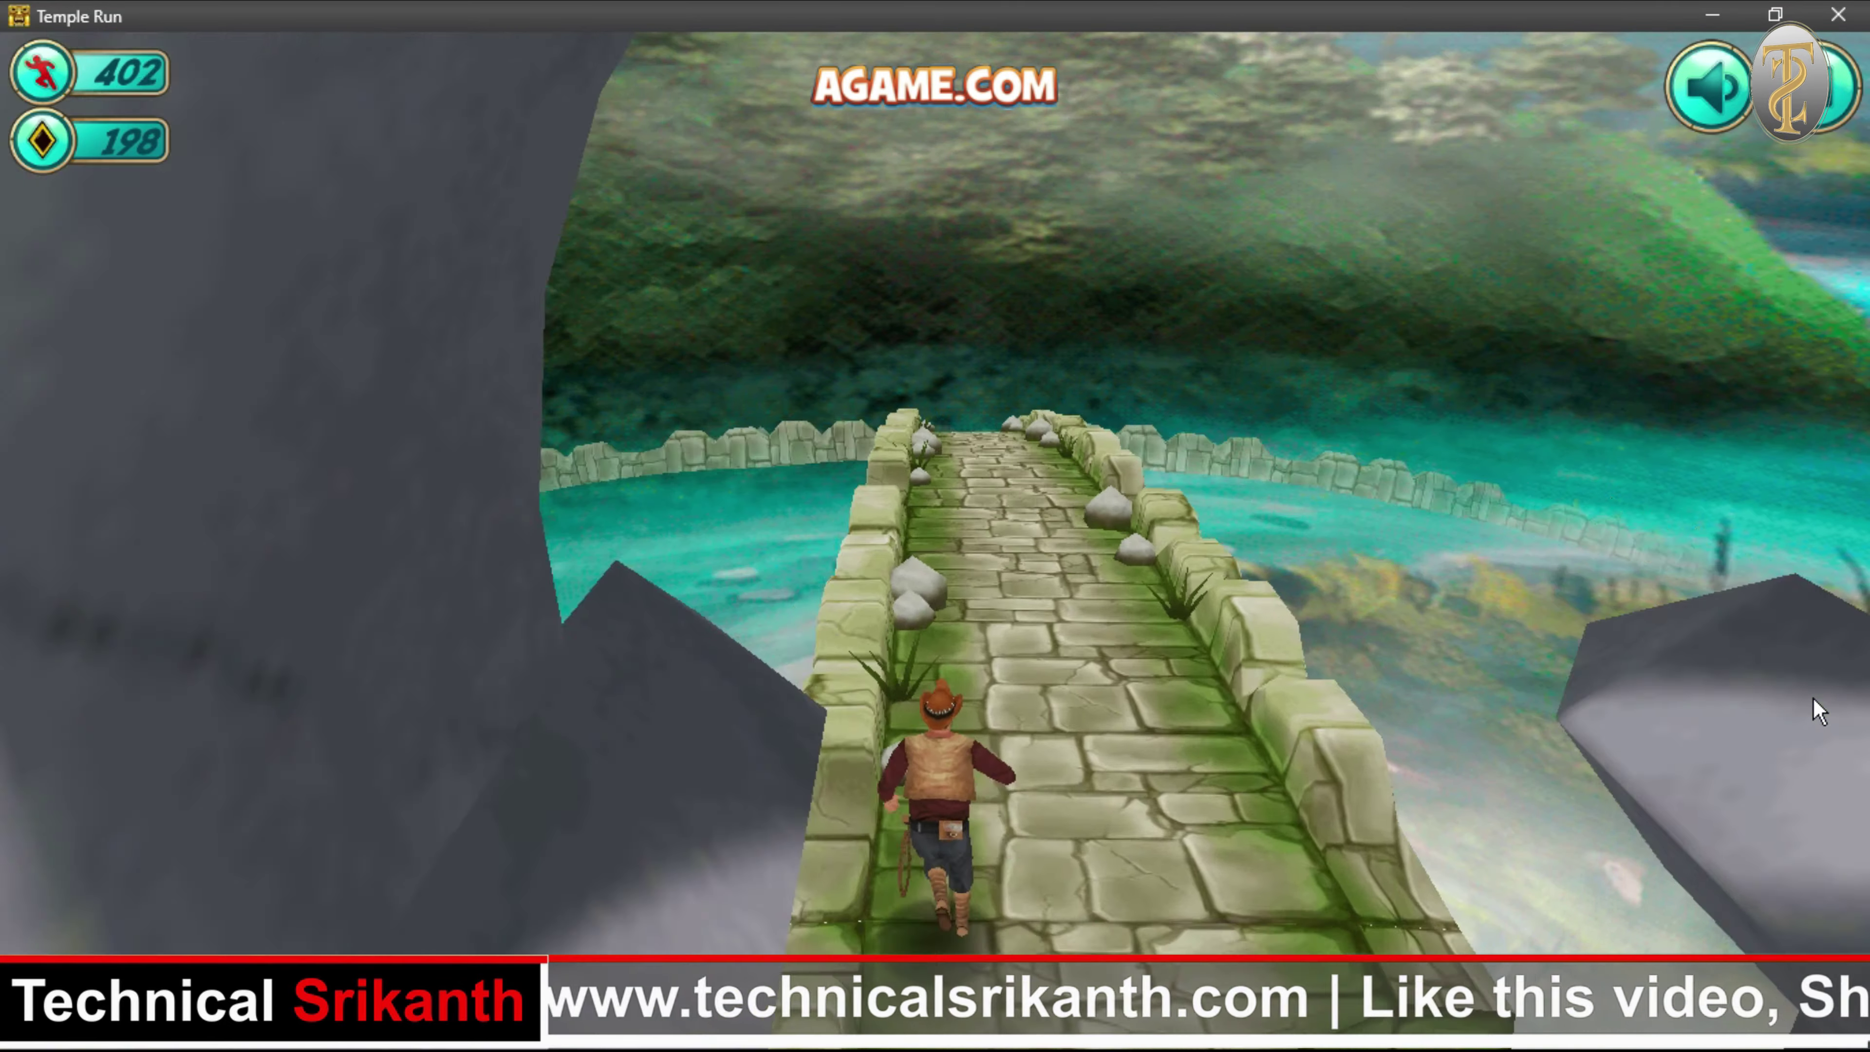
key("Left")
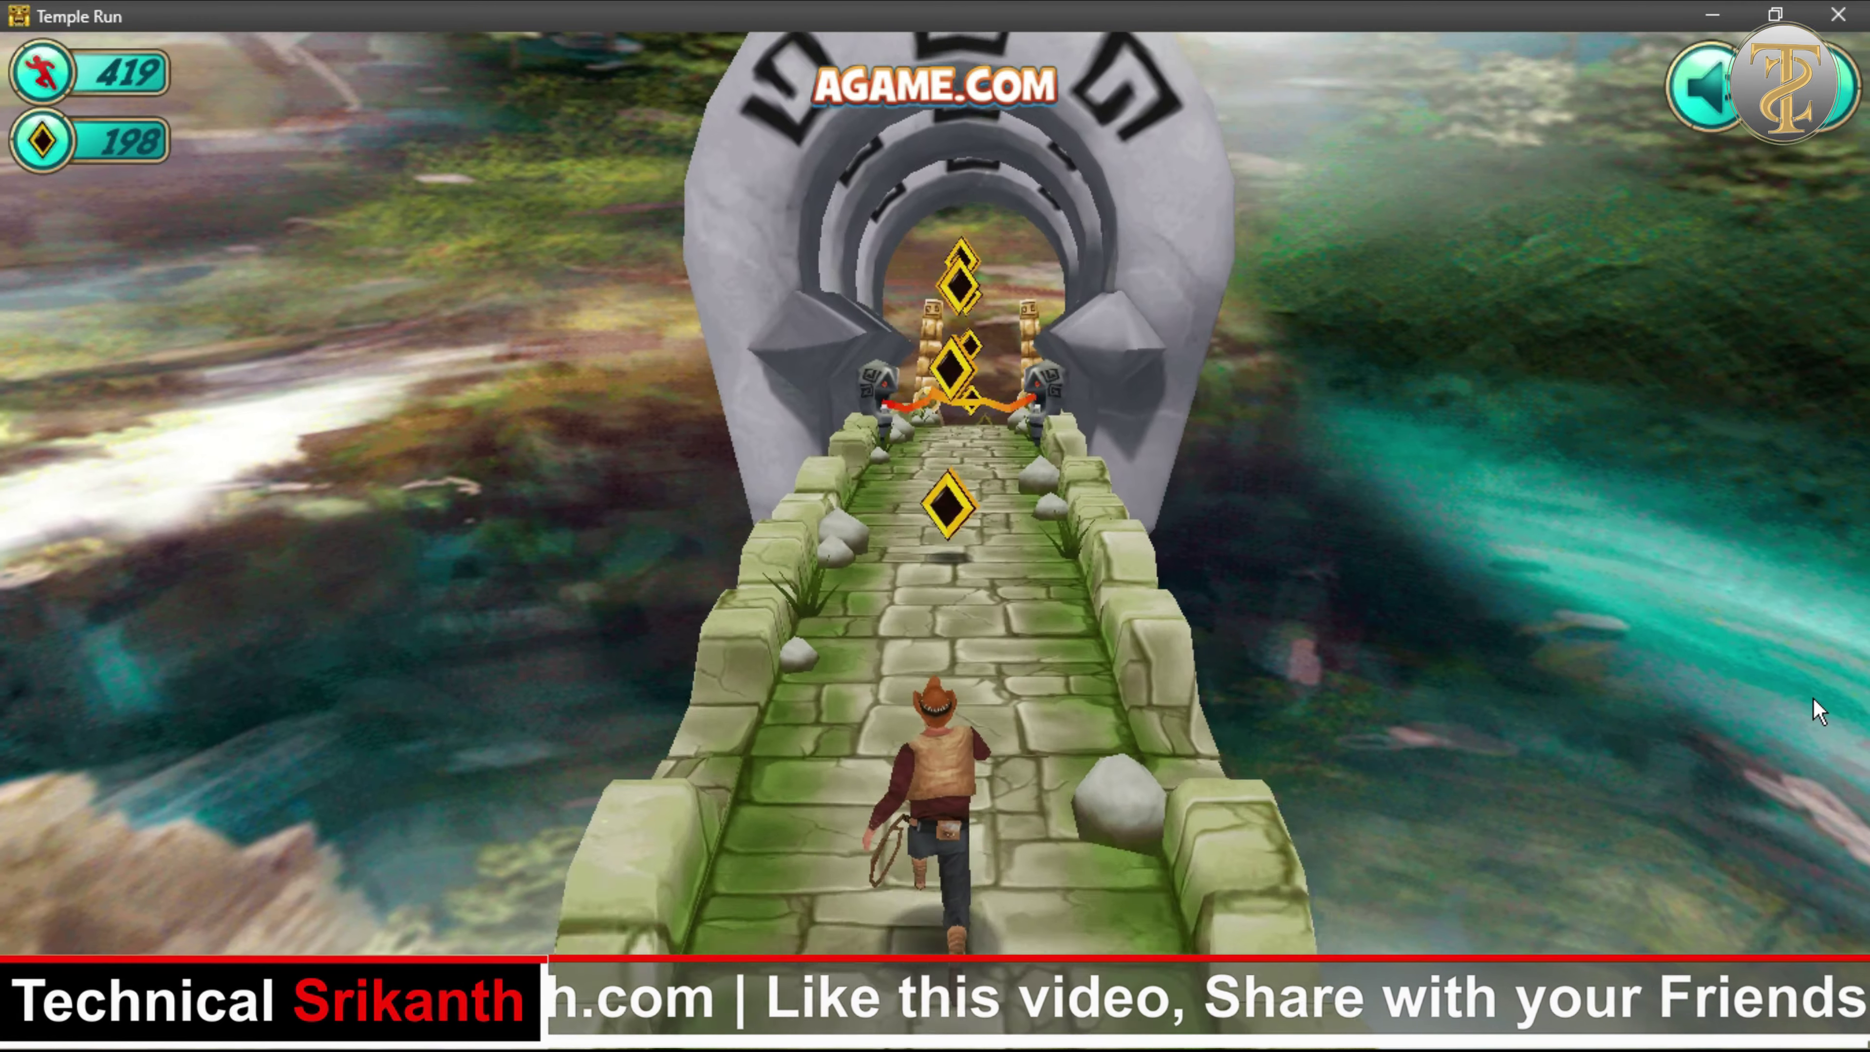
key("Up")
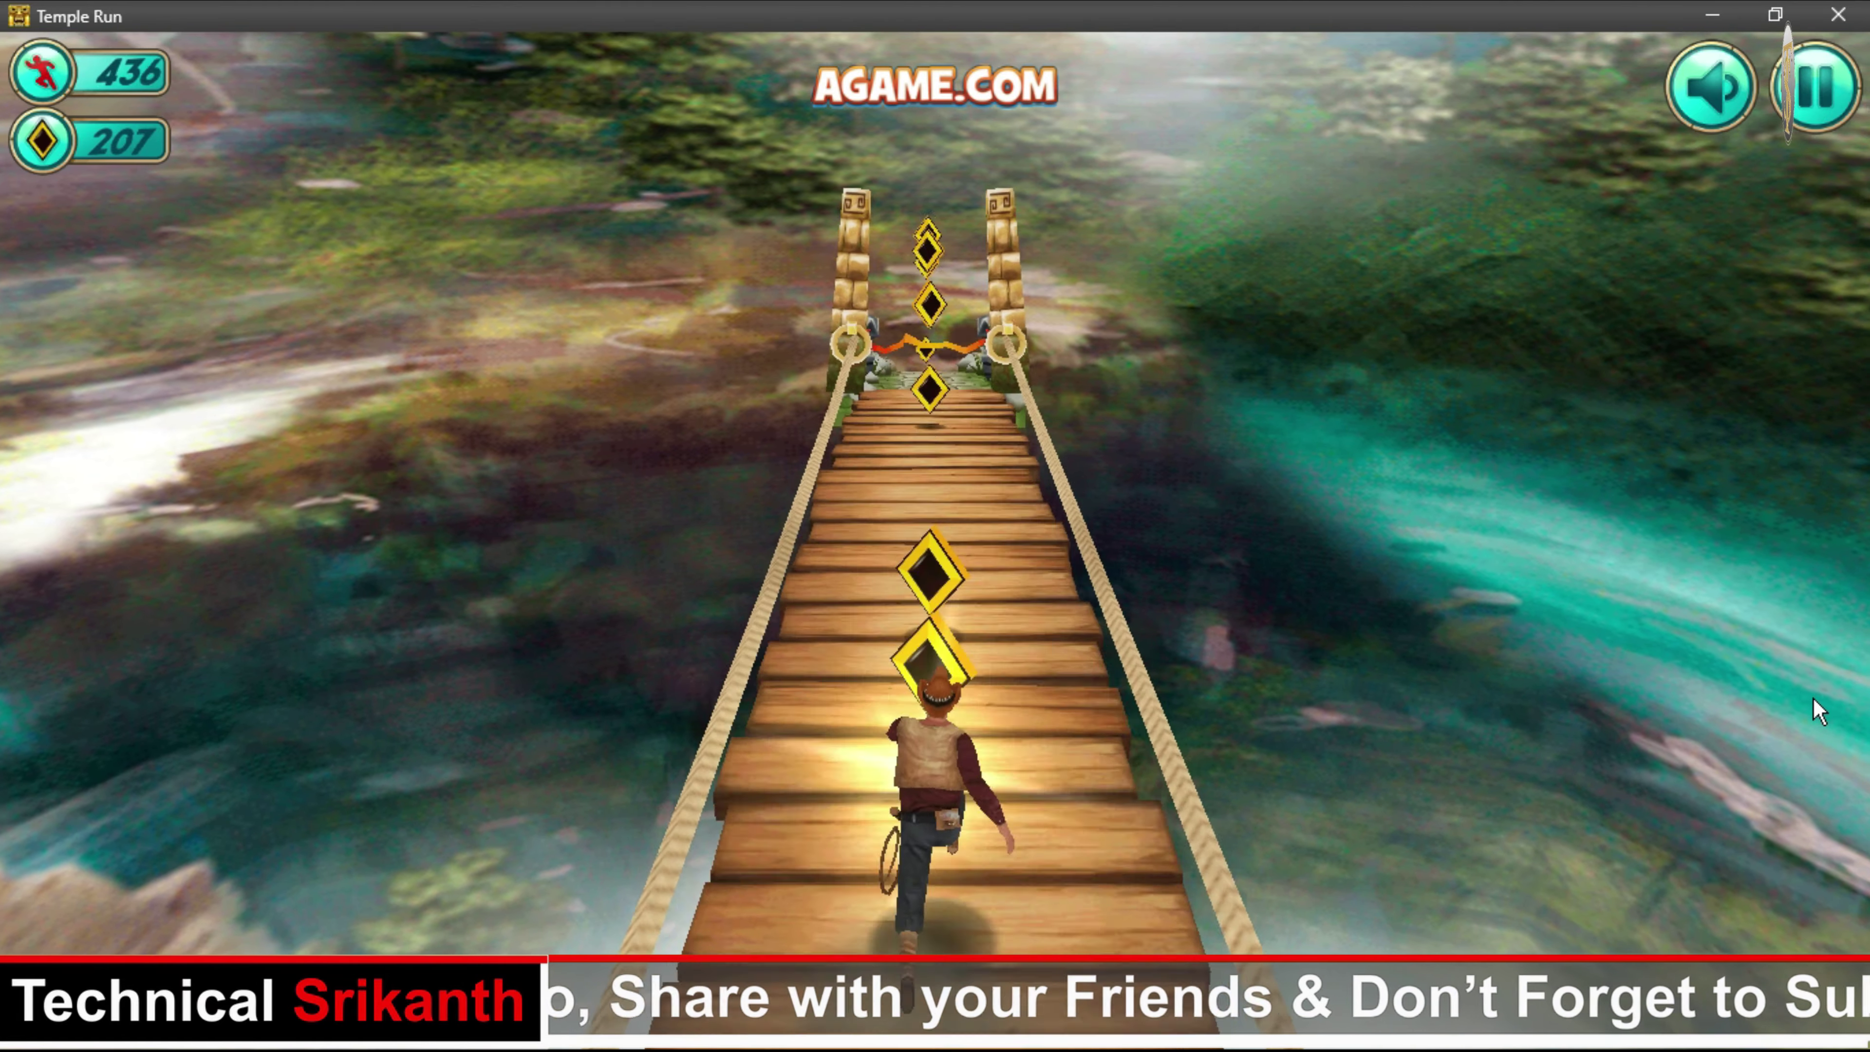
key("Up")
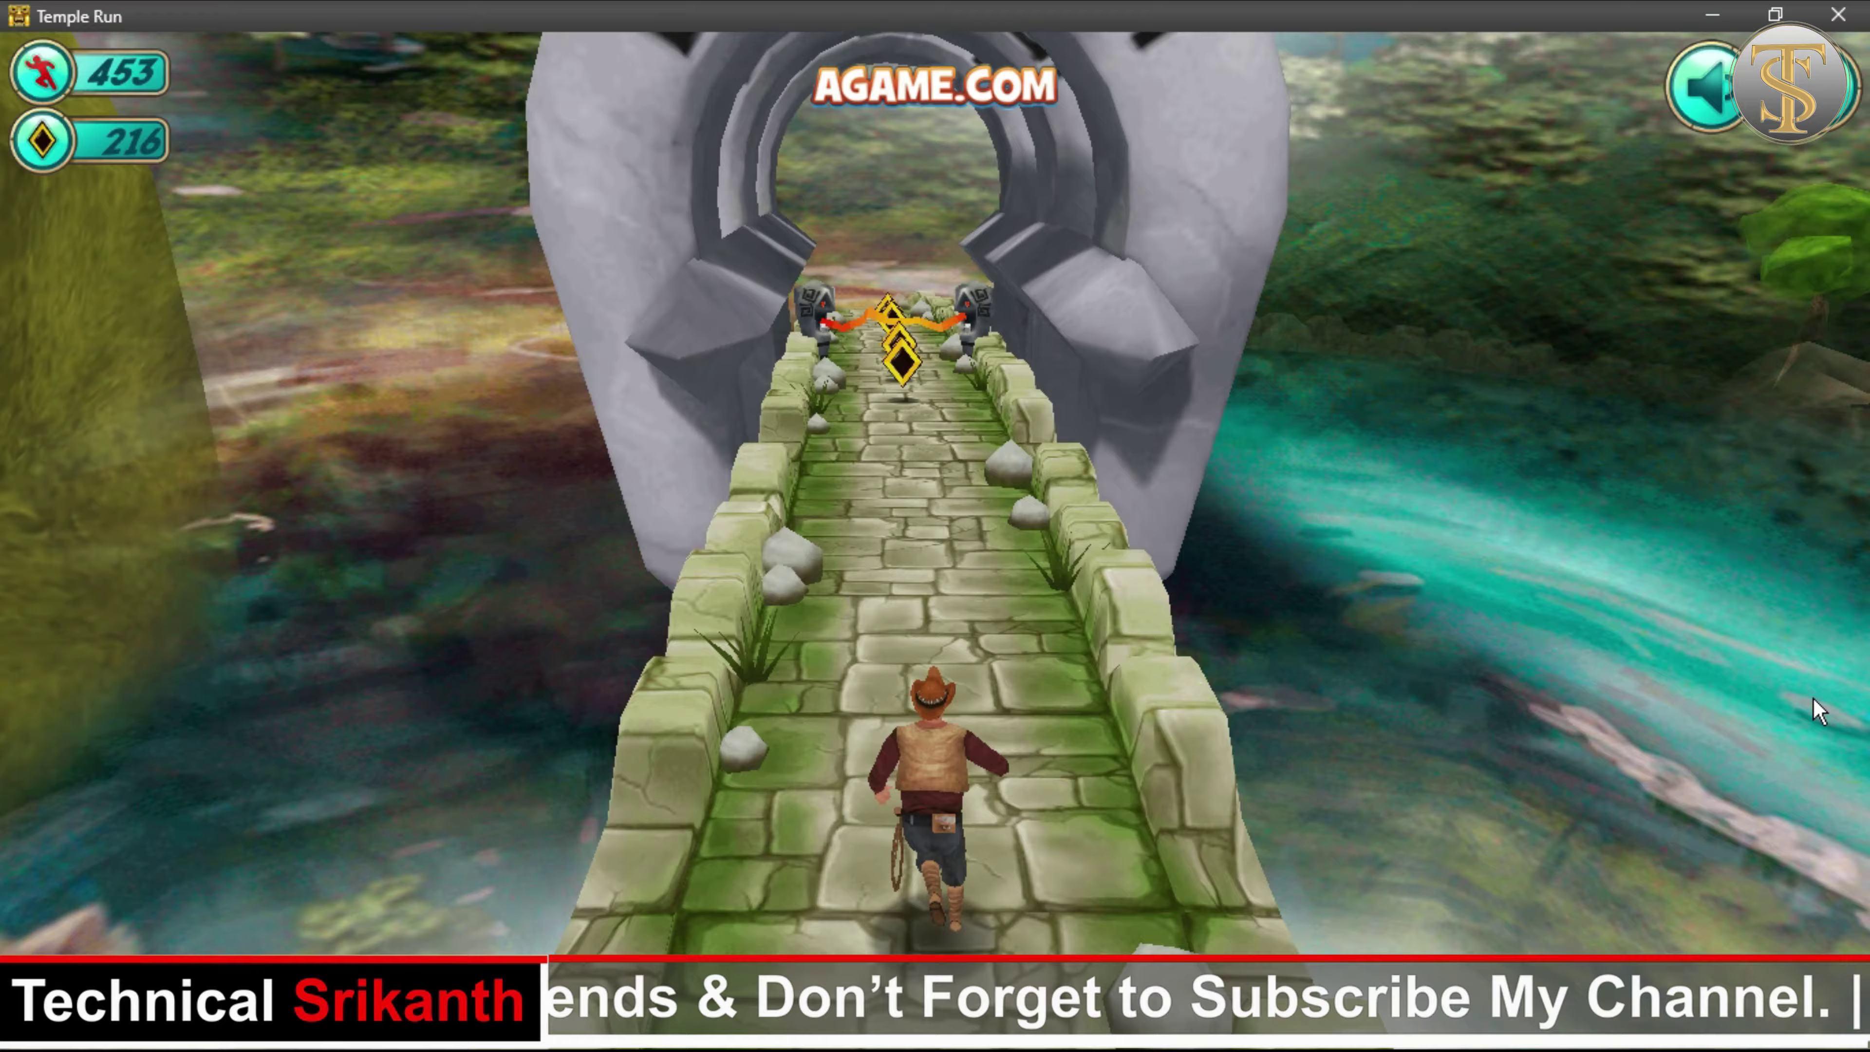
key("Down")
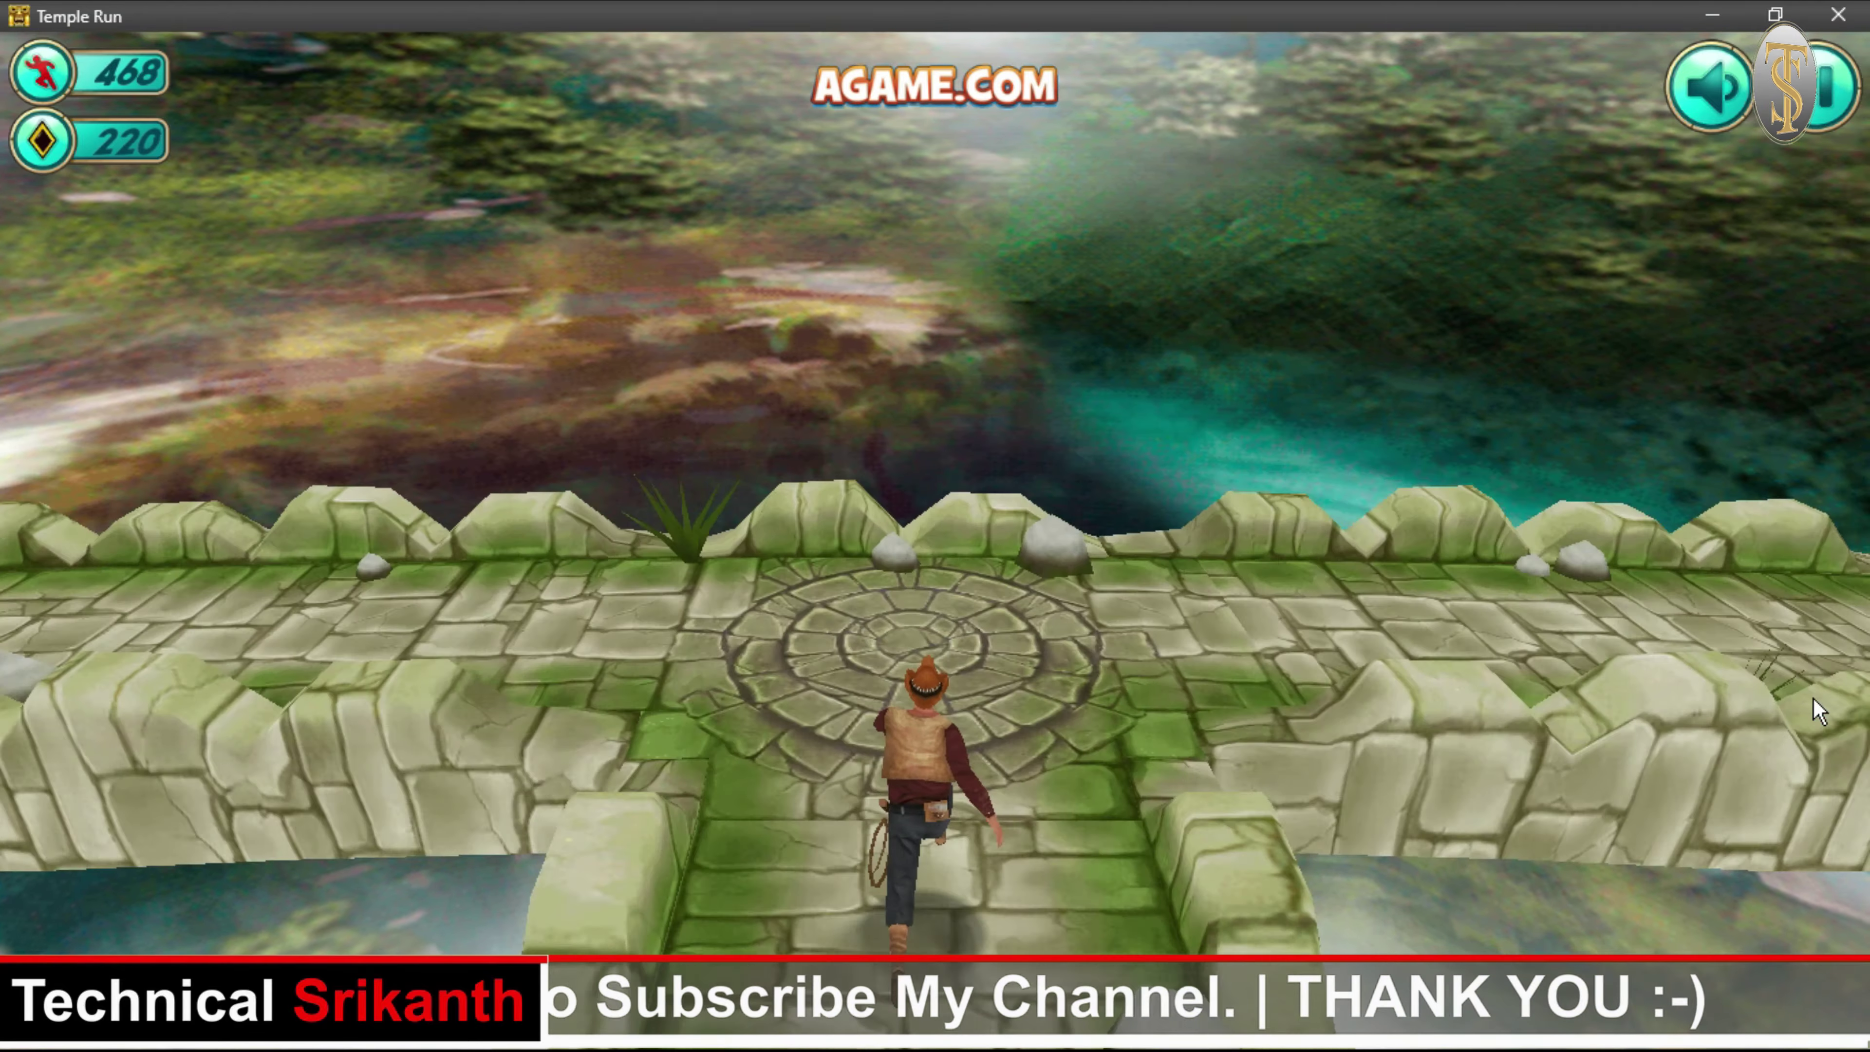
key("Left")
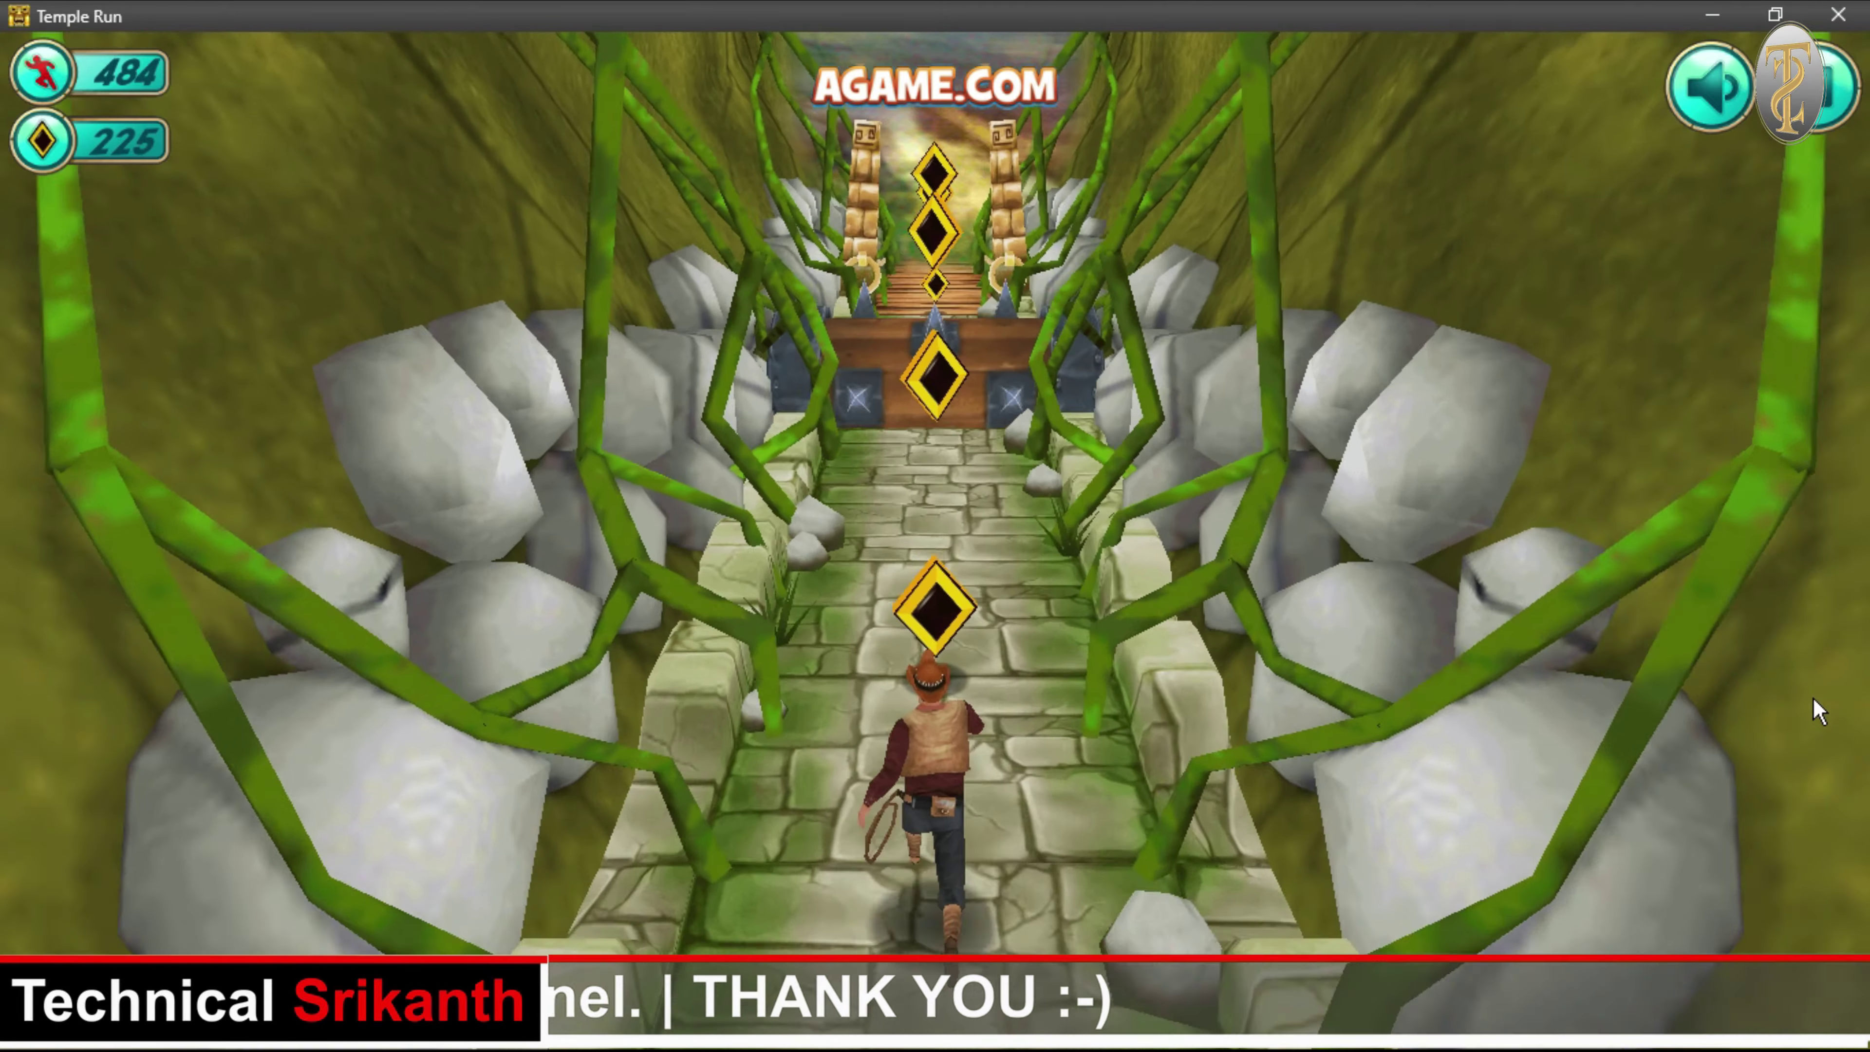
key("Up")
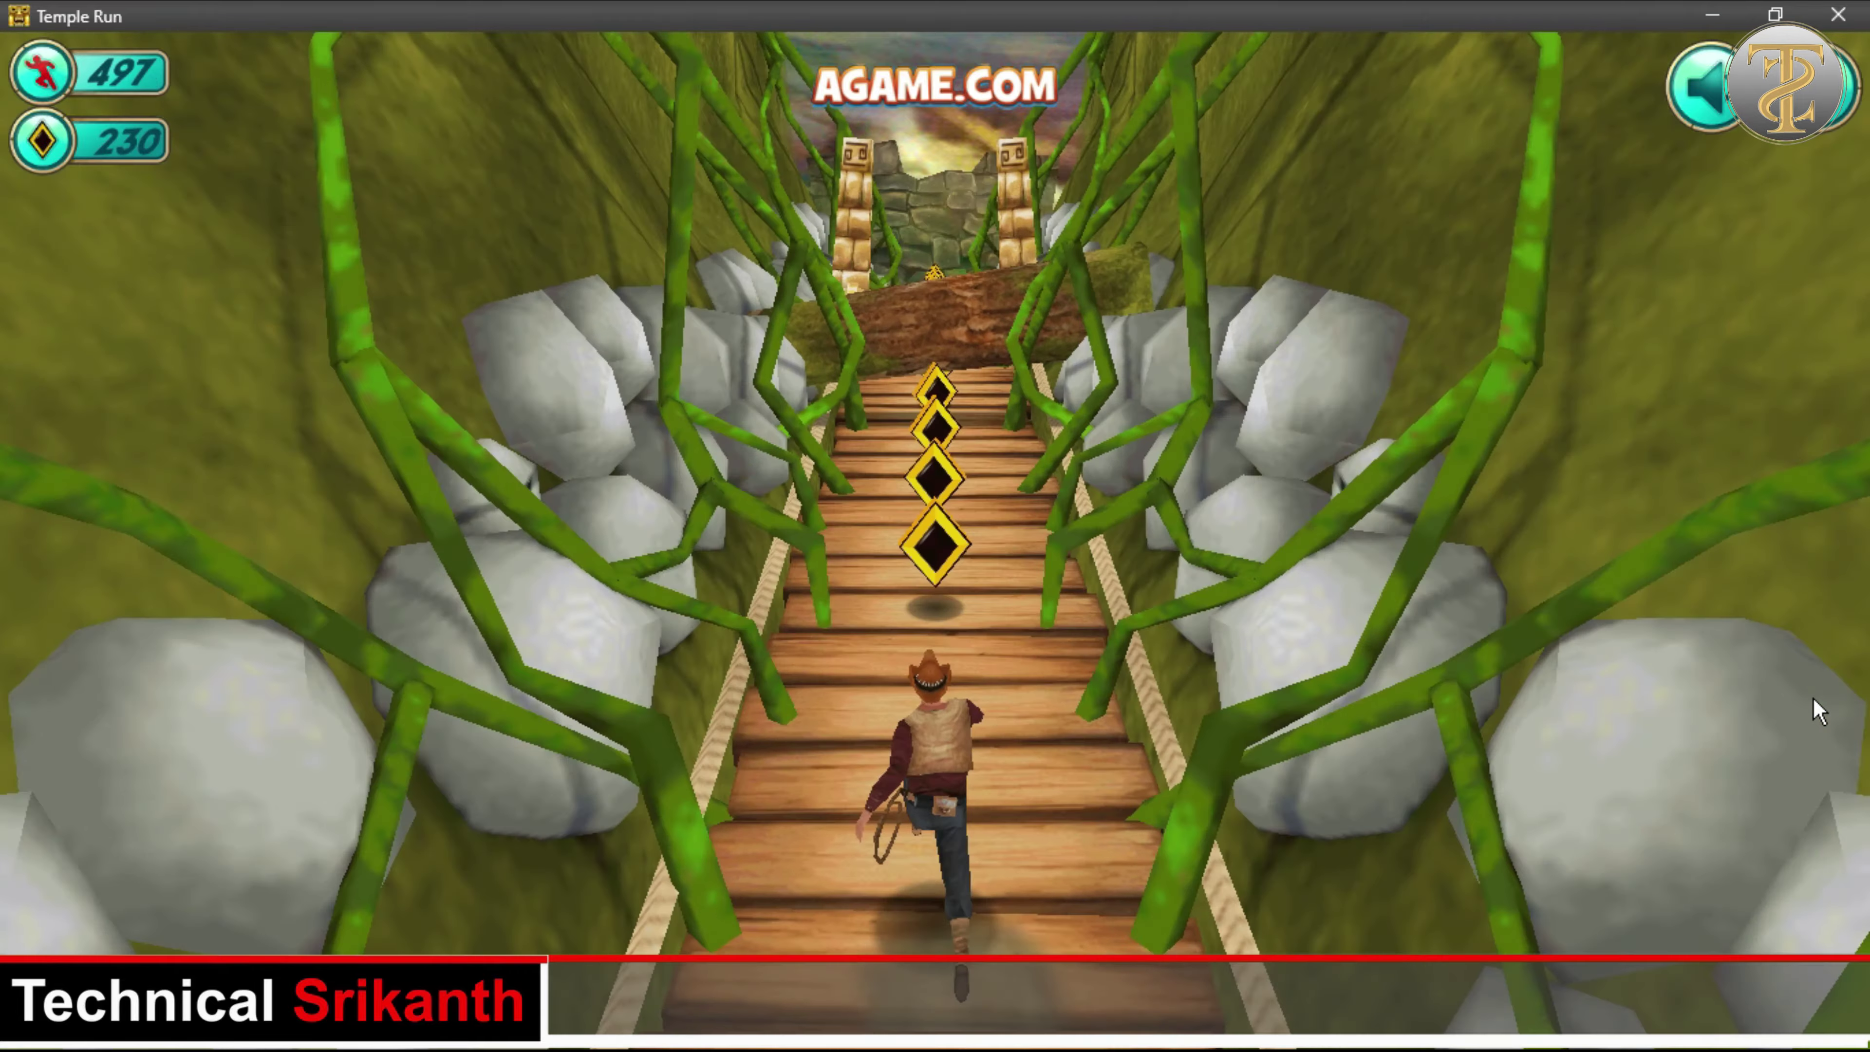
key("Down")
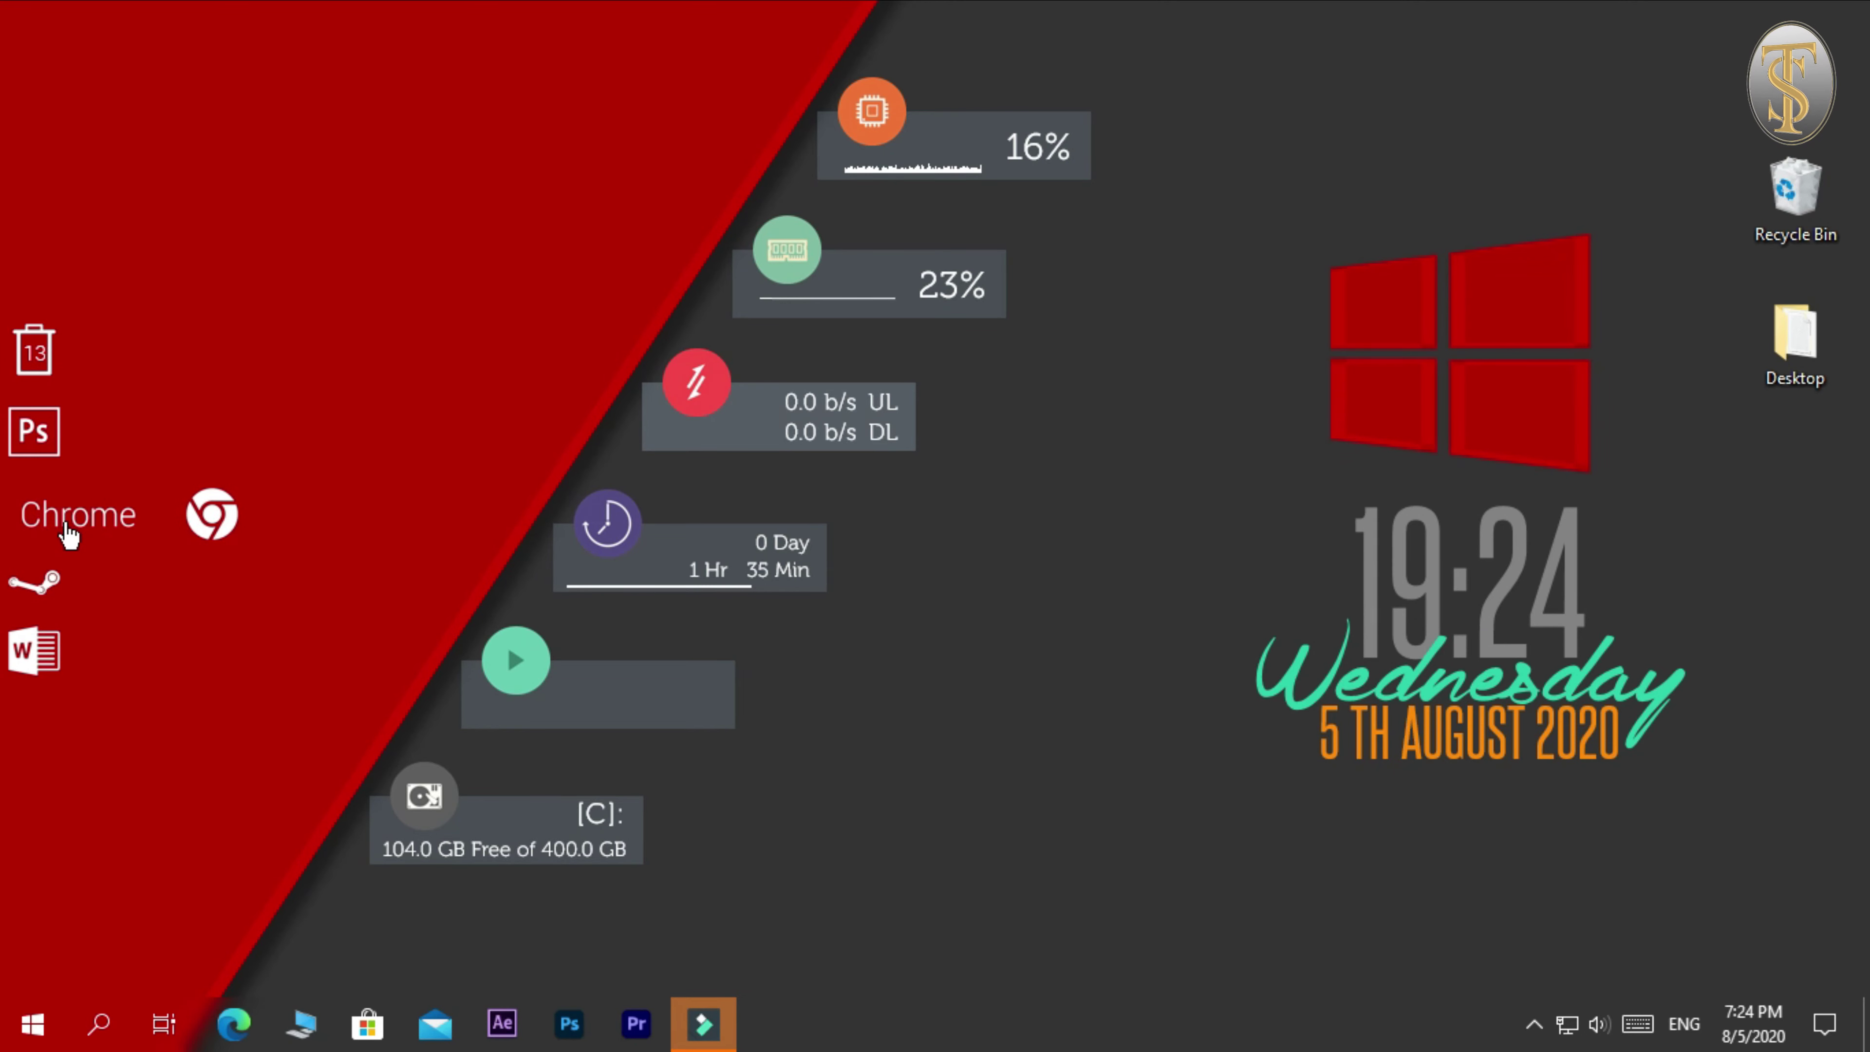
Launch Chrome, open the Chrome Web Store from the apps page, and add a new tab.
left_click(65, 525)
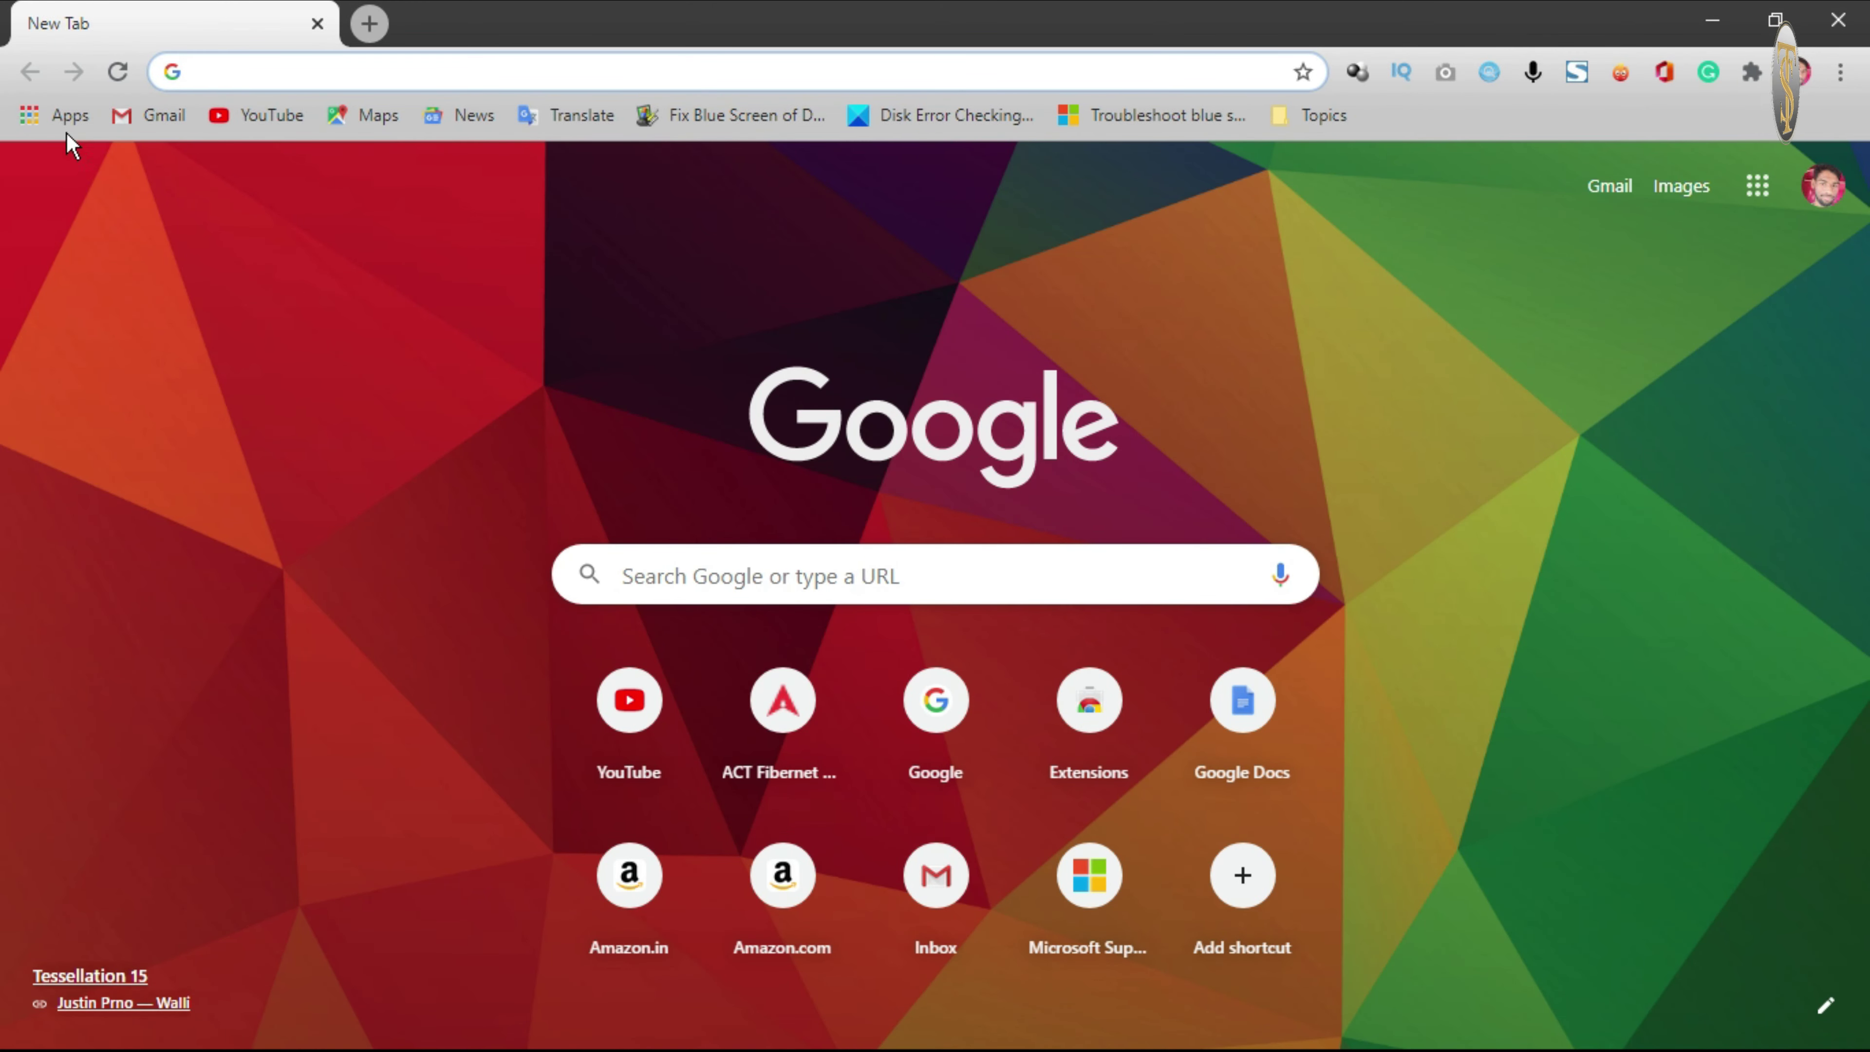
left_click(57, 119)
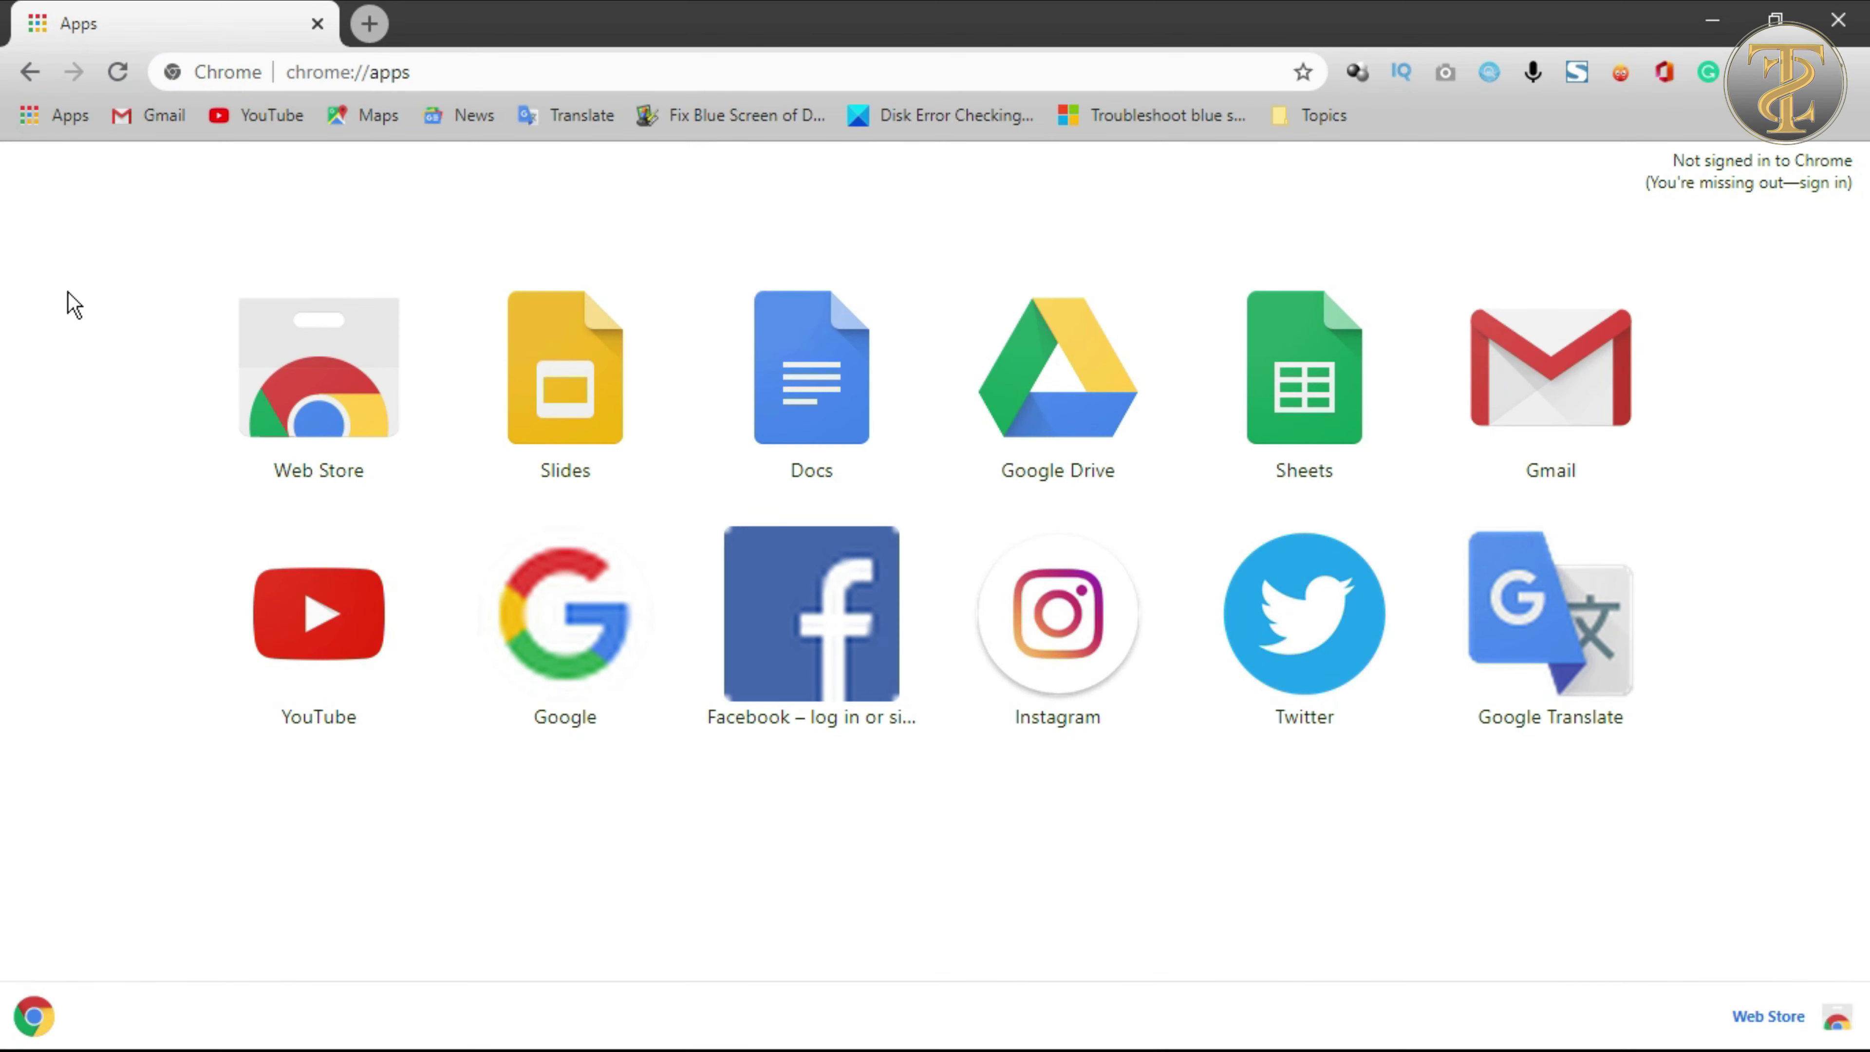
left_click(322, 379)
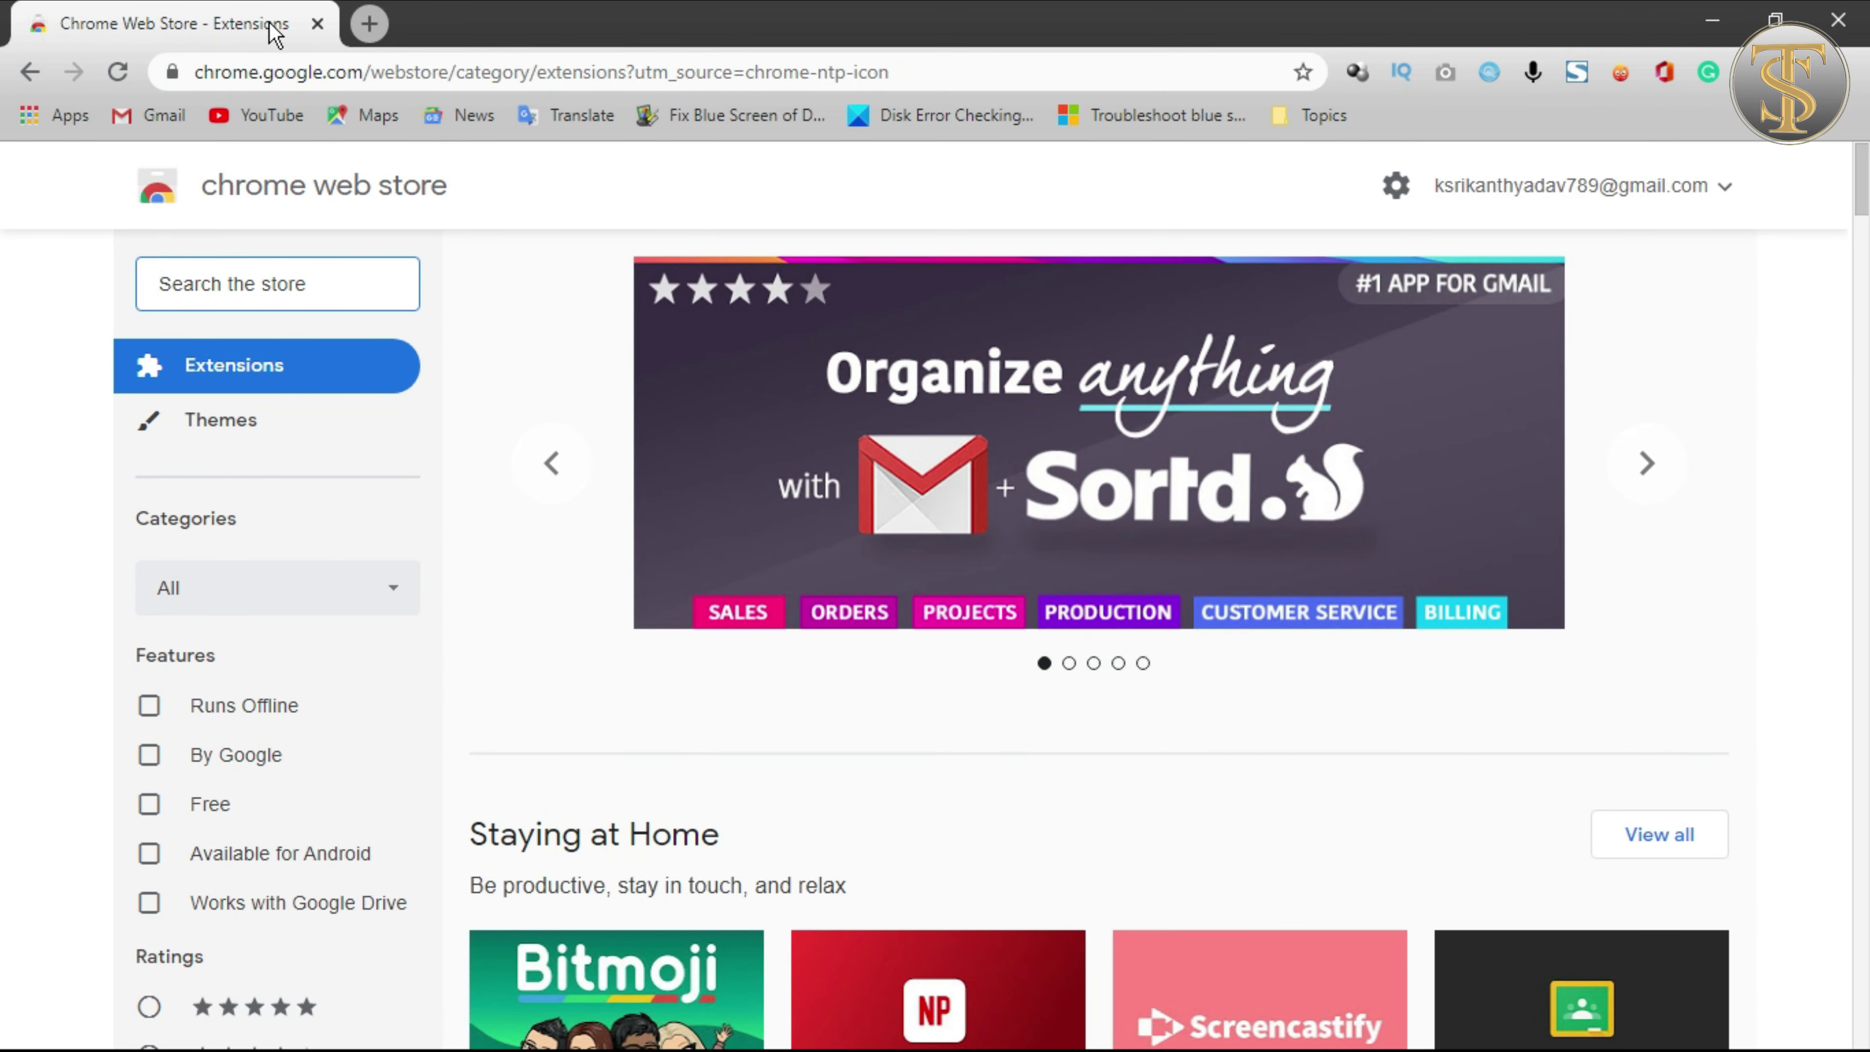
left_click(365, 33)
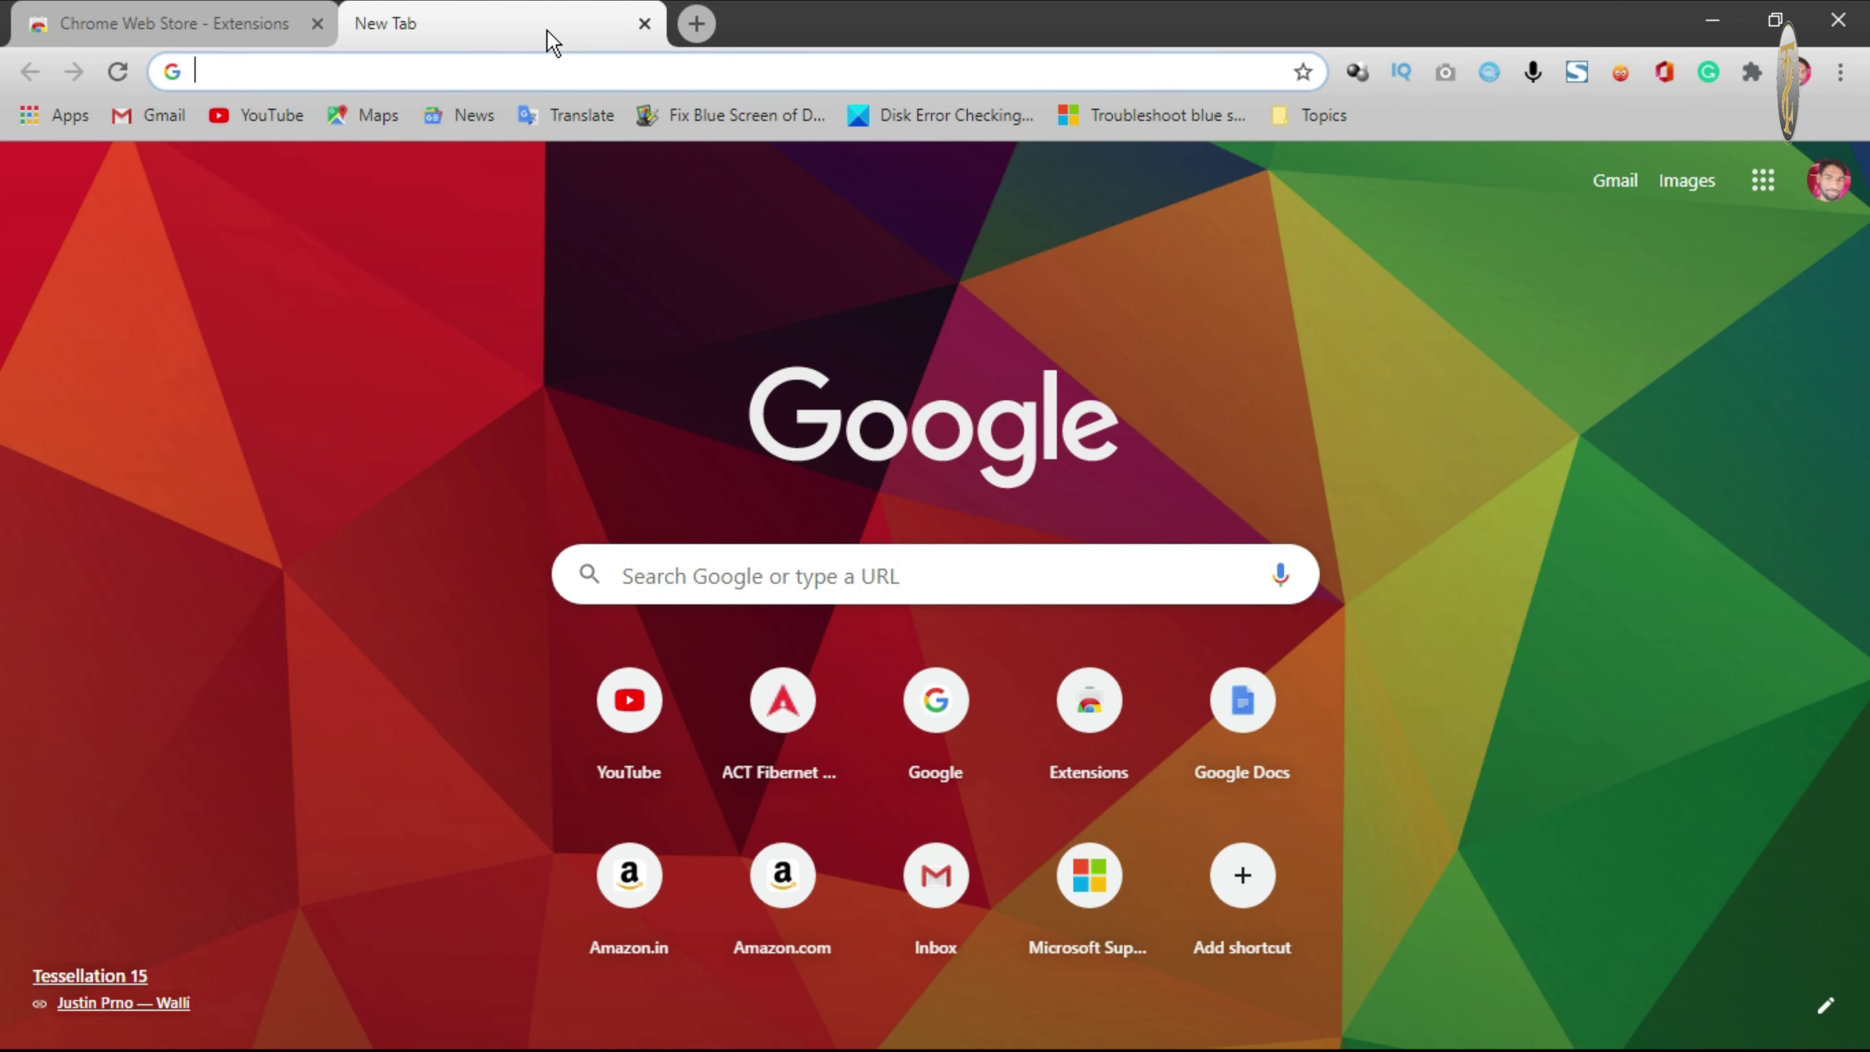
Search Google for 'google chrome web store' and follow the Chrome Web Store result.
type("google")
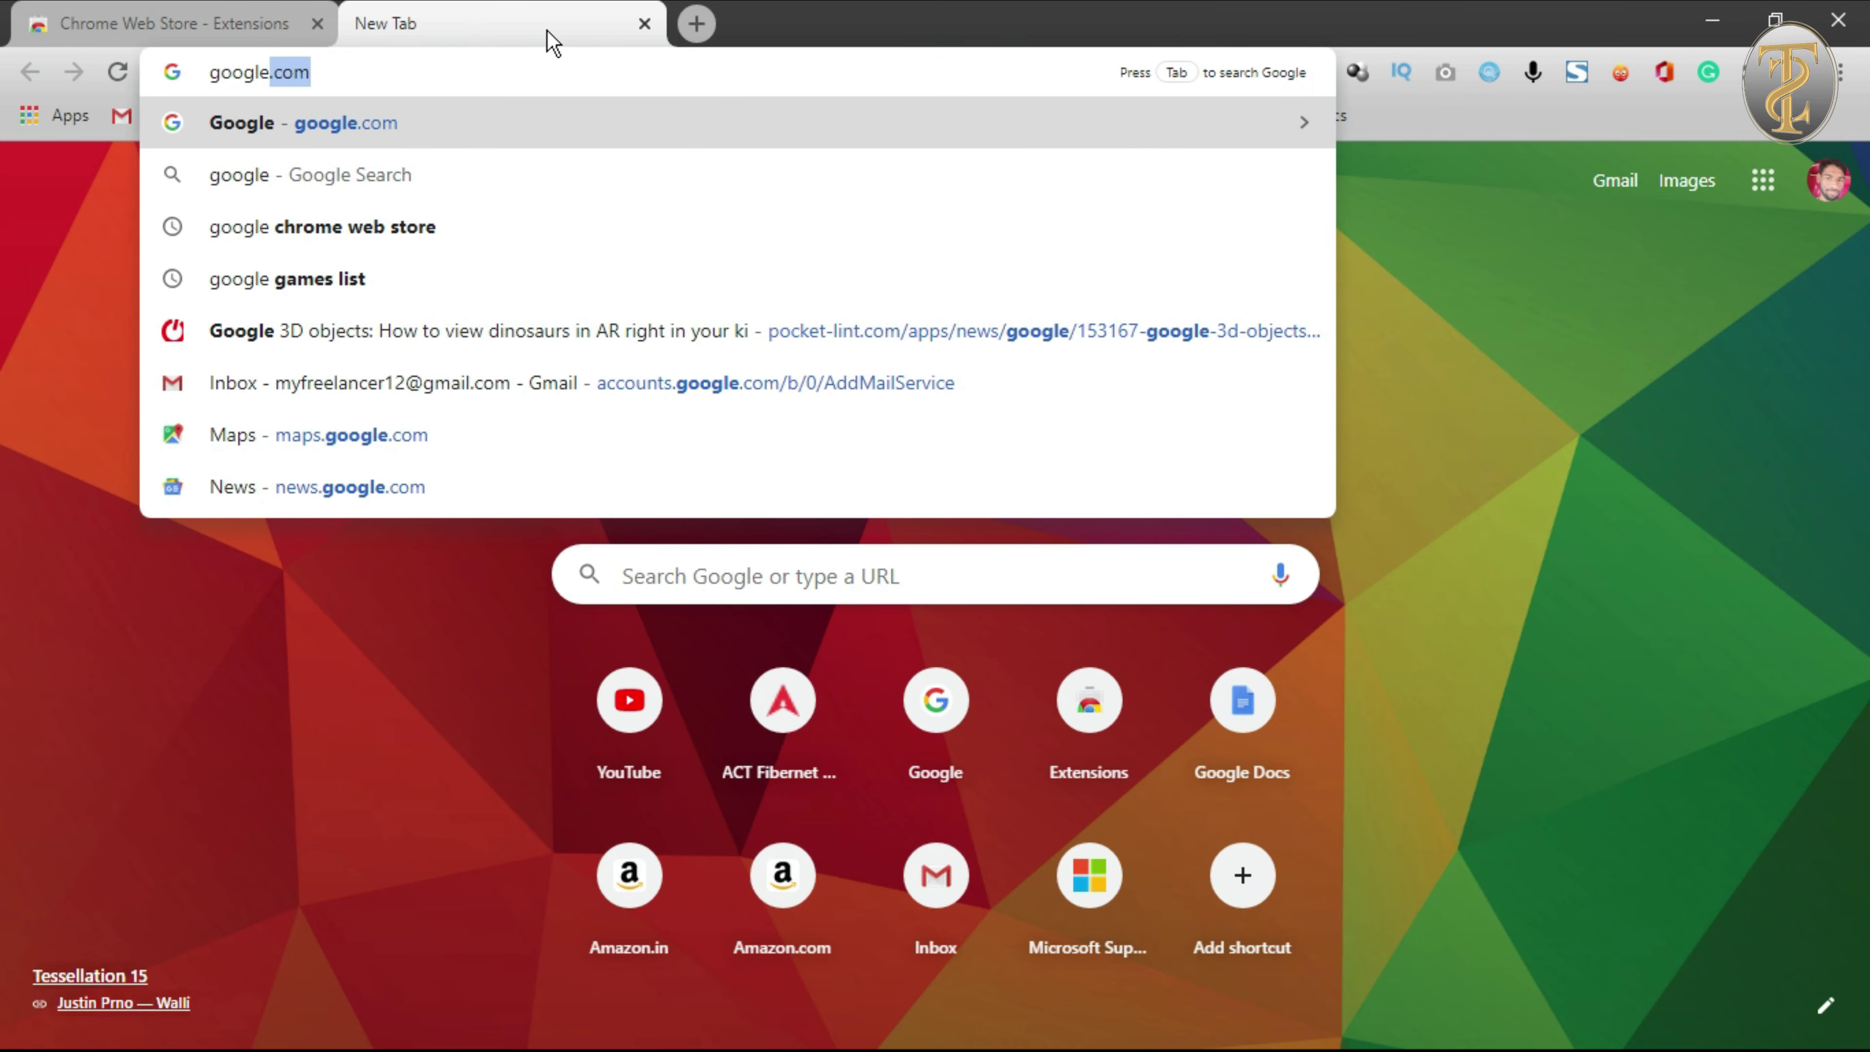
key("Down")
key("Down")
key("Return")
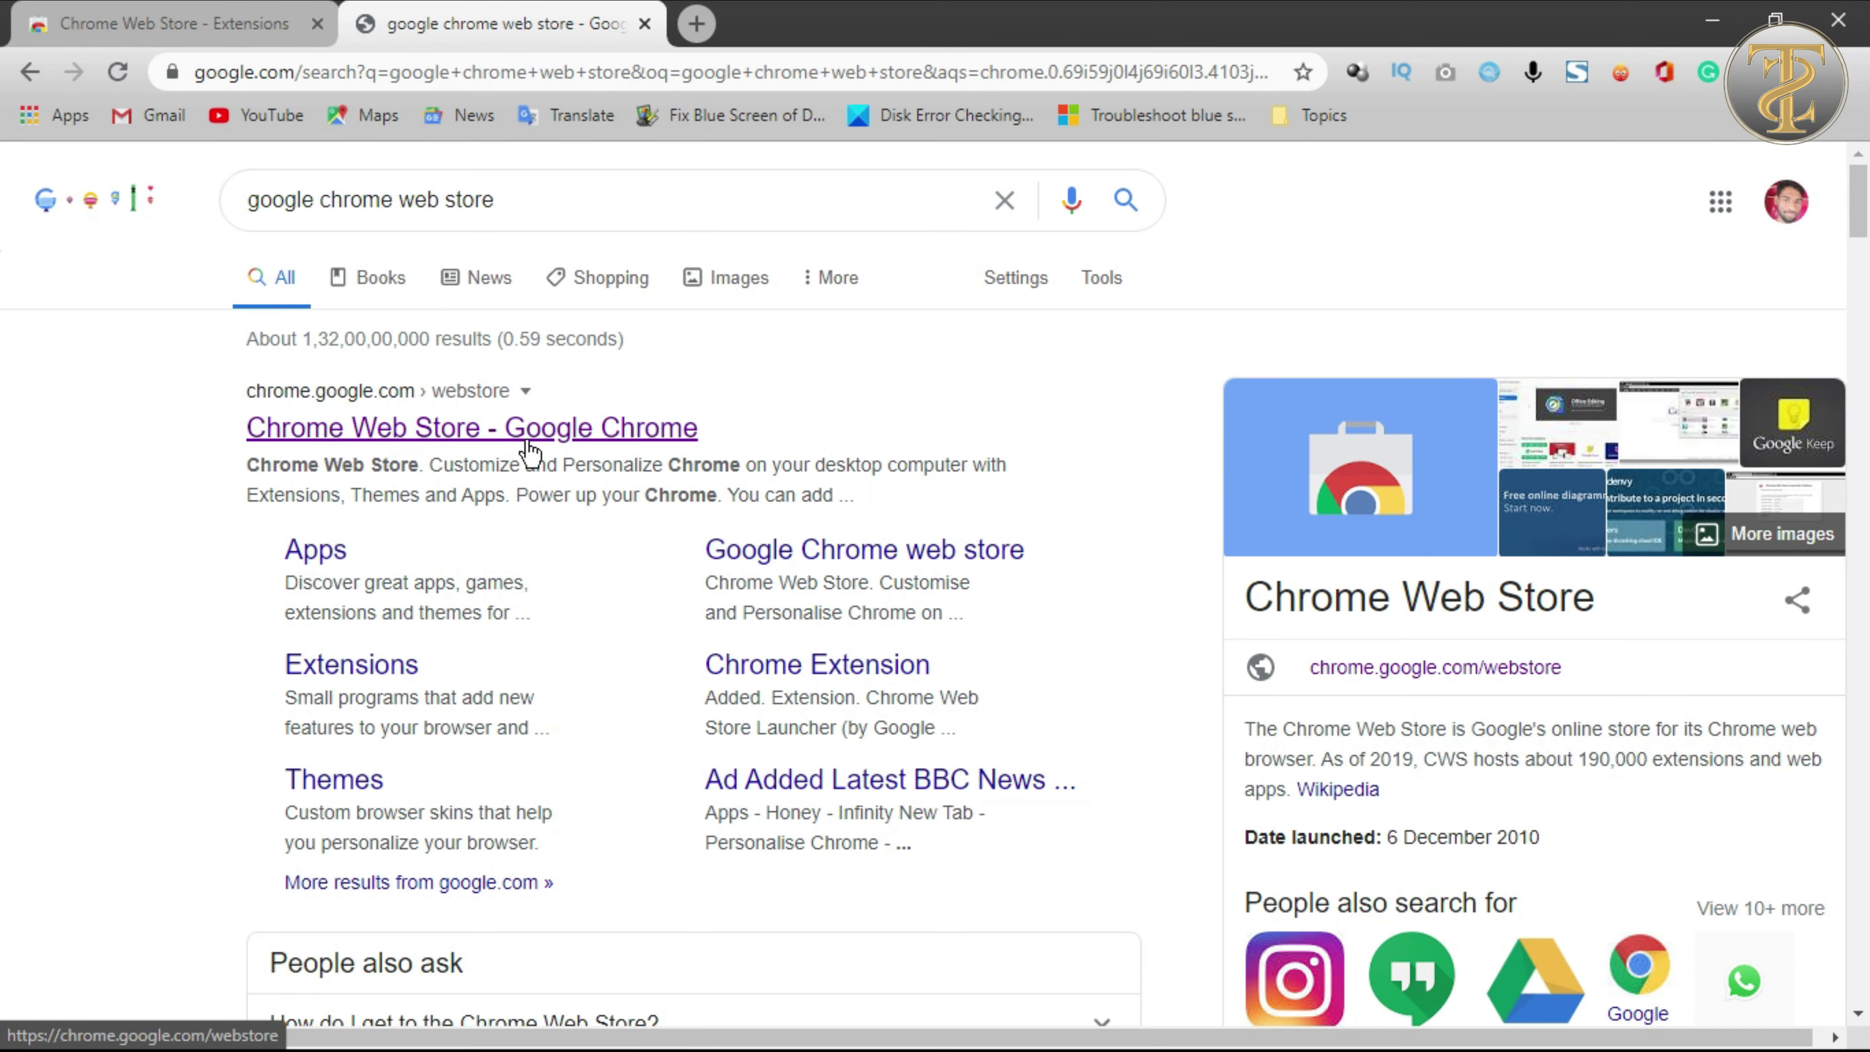
left_click(482, 438)
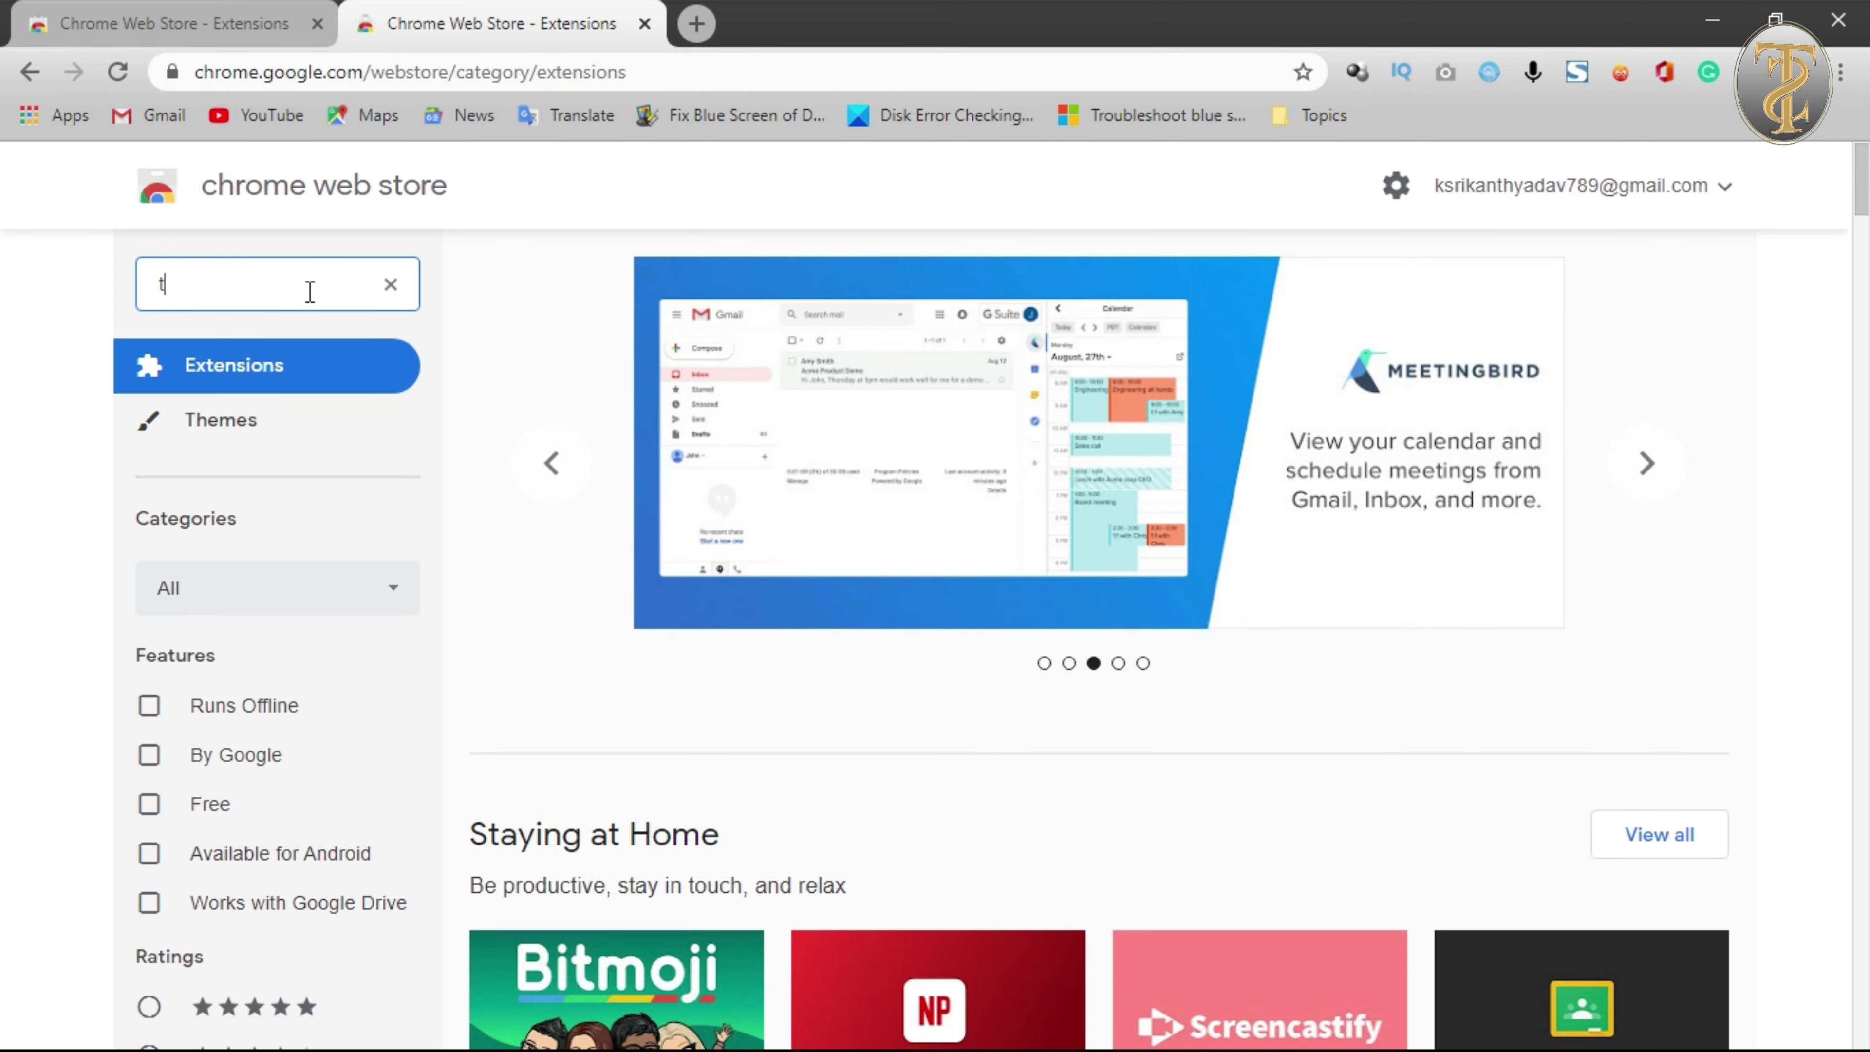
Search the store for 'temple run' and browse the extension results, topped by Temple Run Game.
type("ple run")
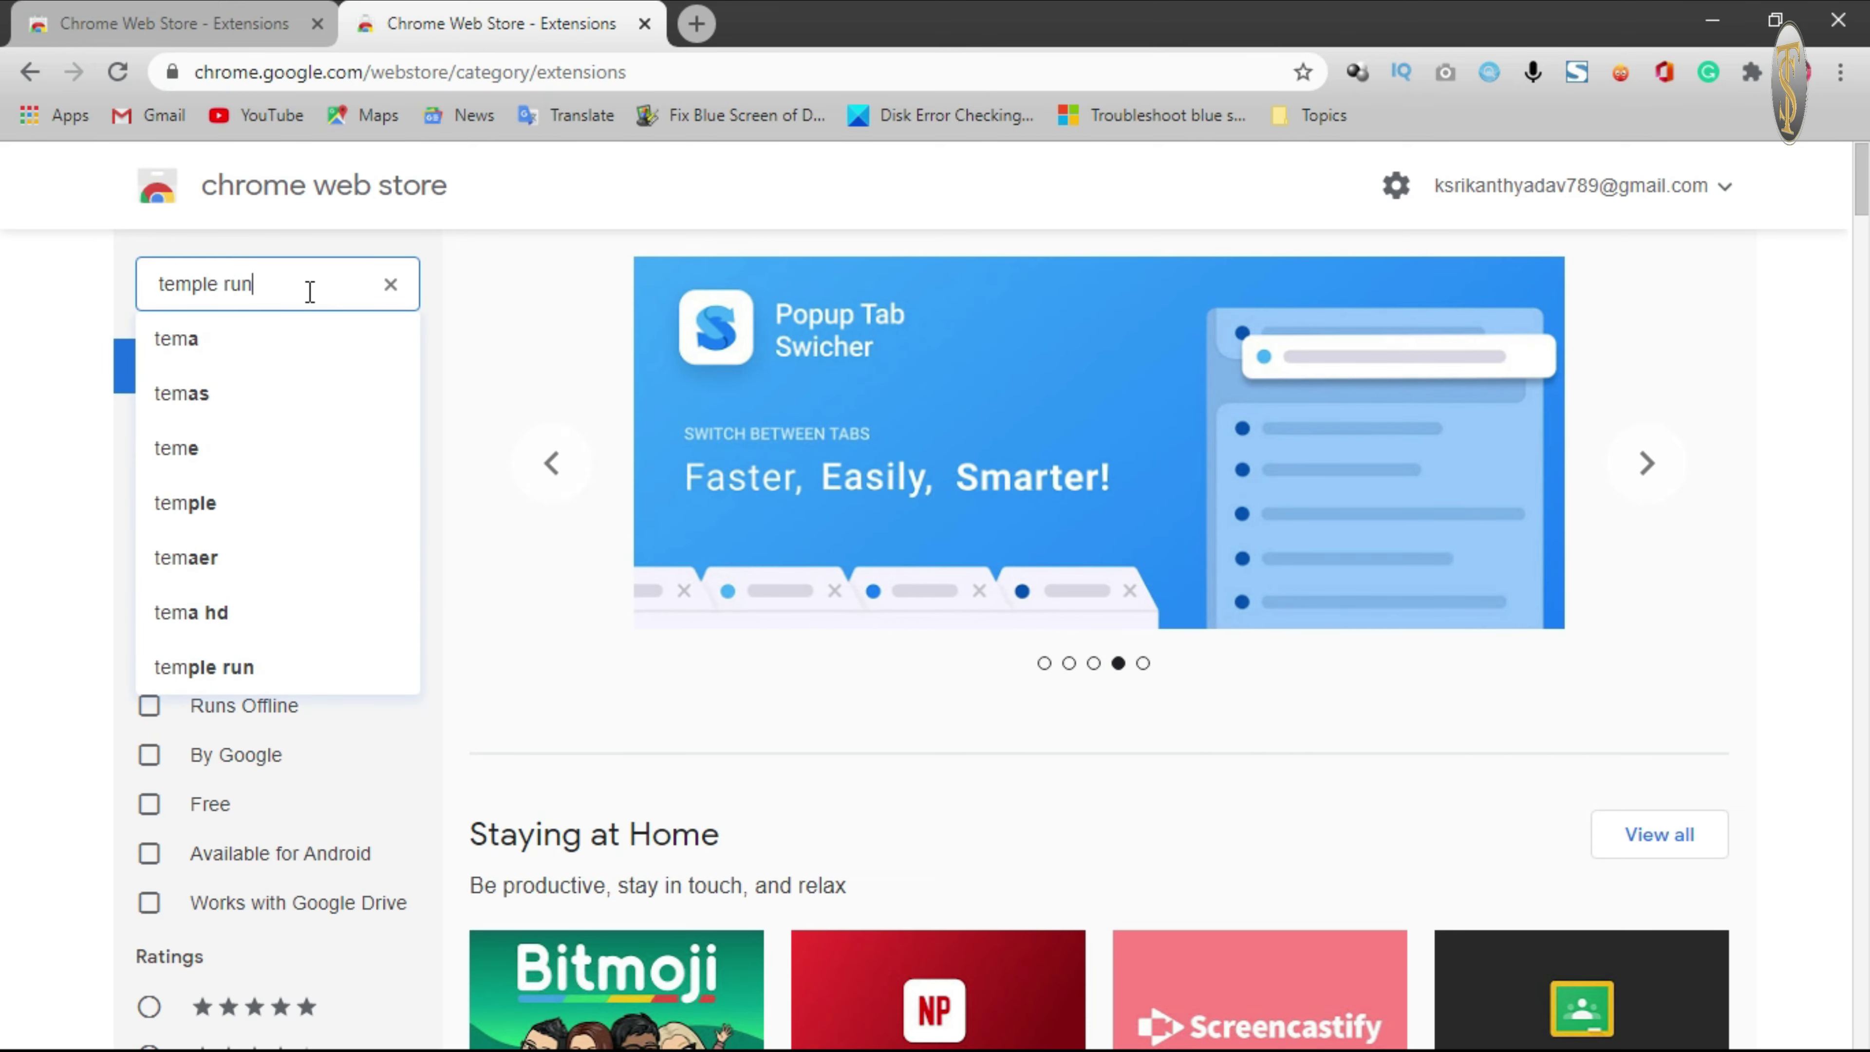
key("Return")
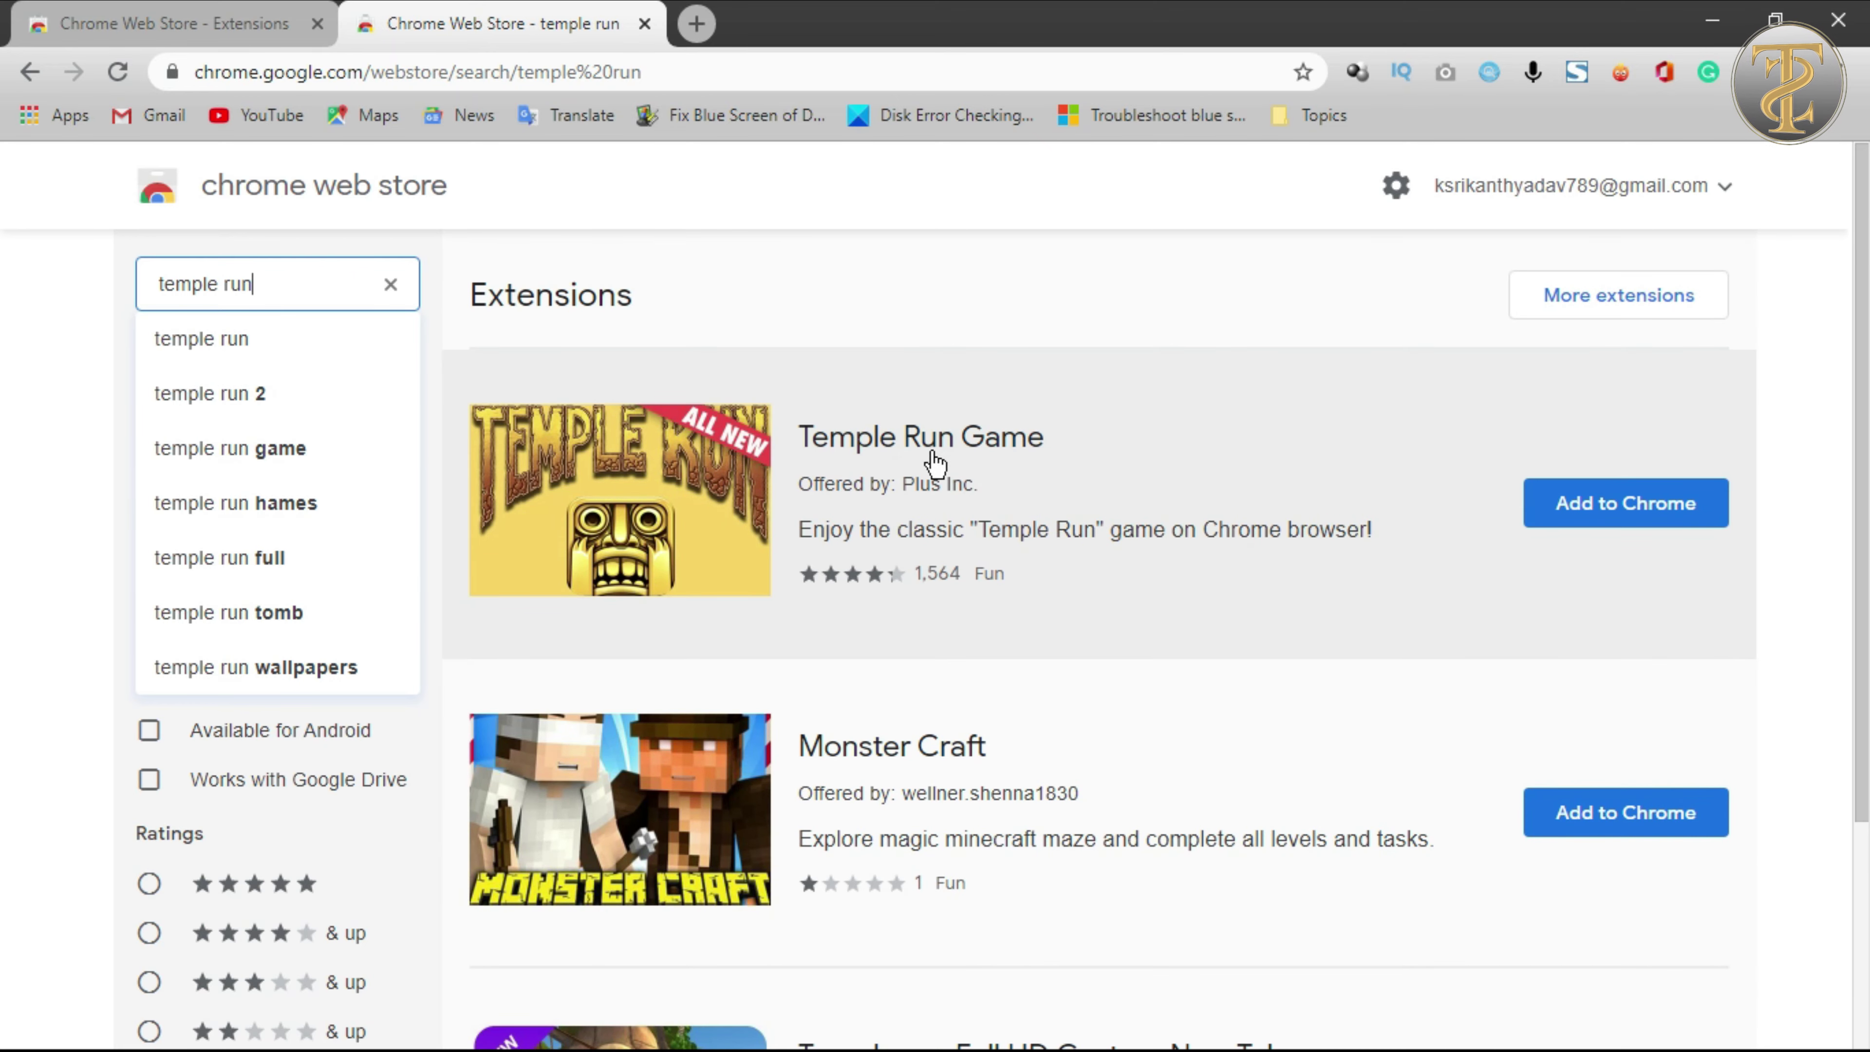
scroll(788, 542, "down", 3)
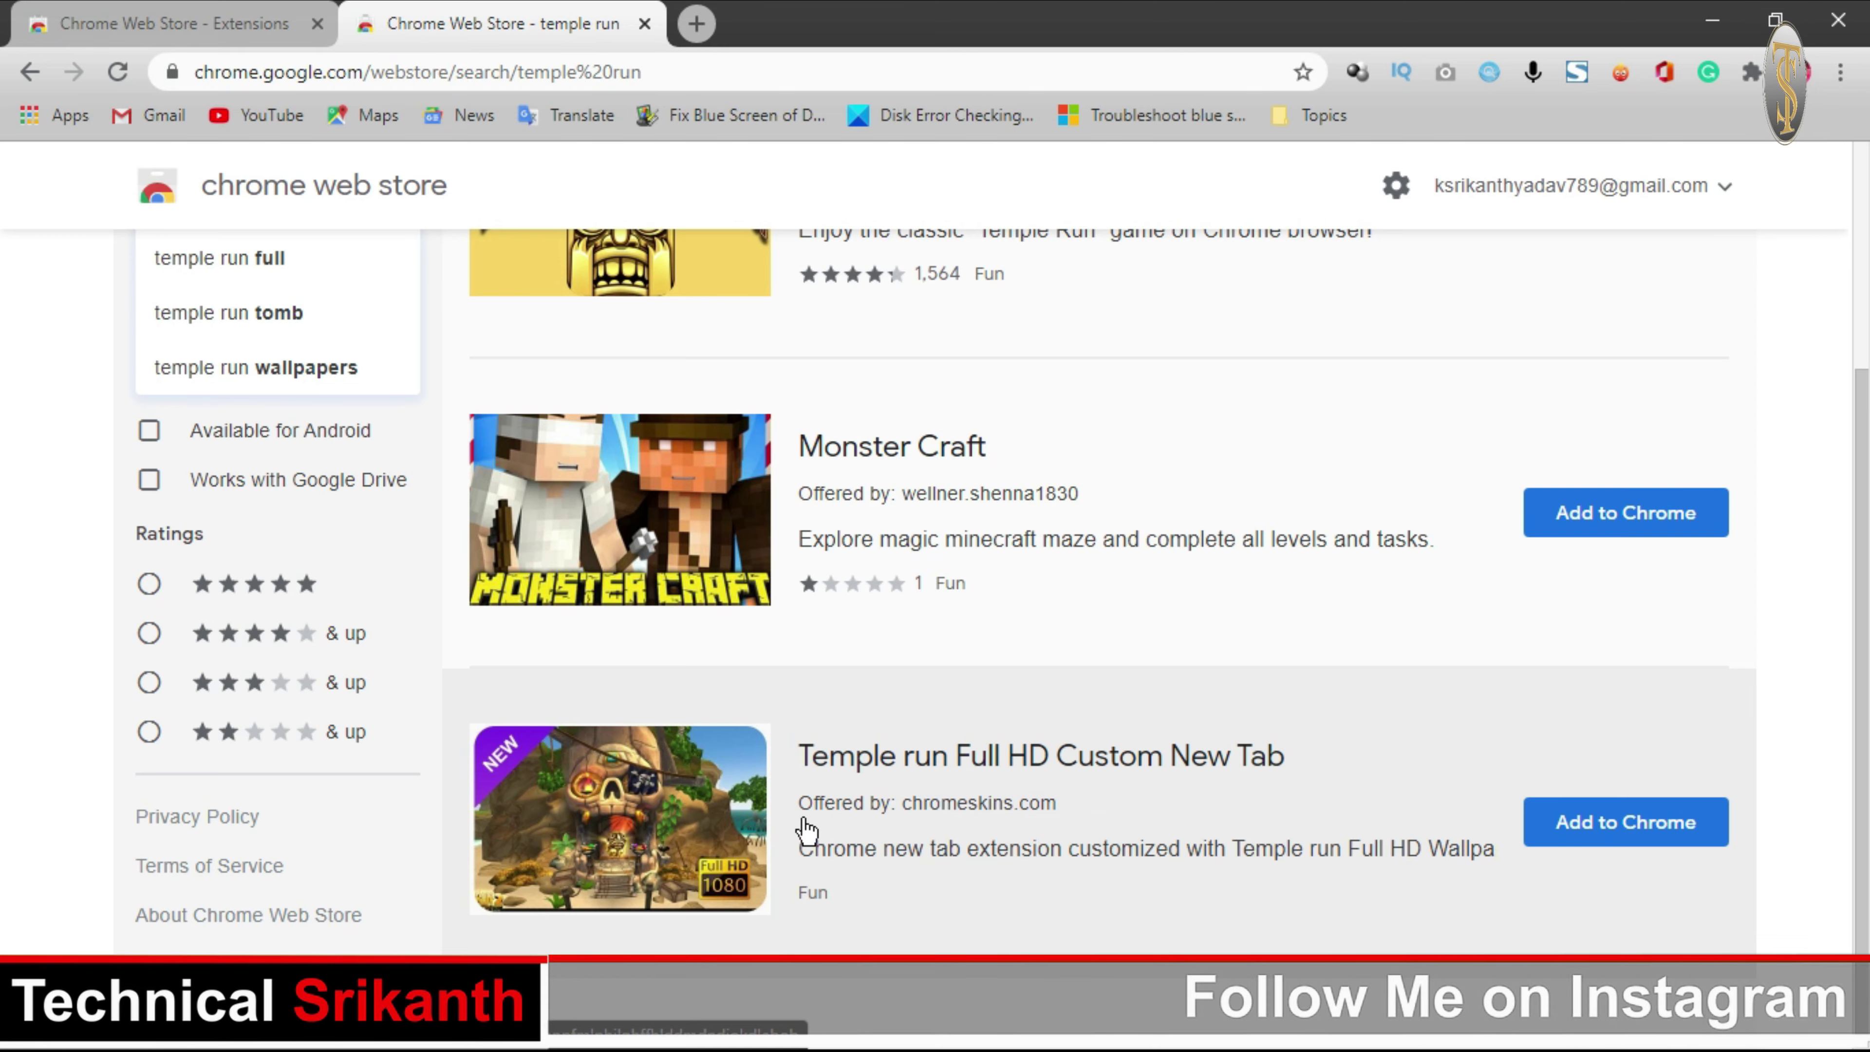
scroll(806, 829, "up", 3)
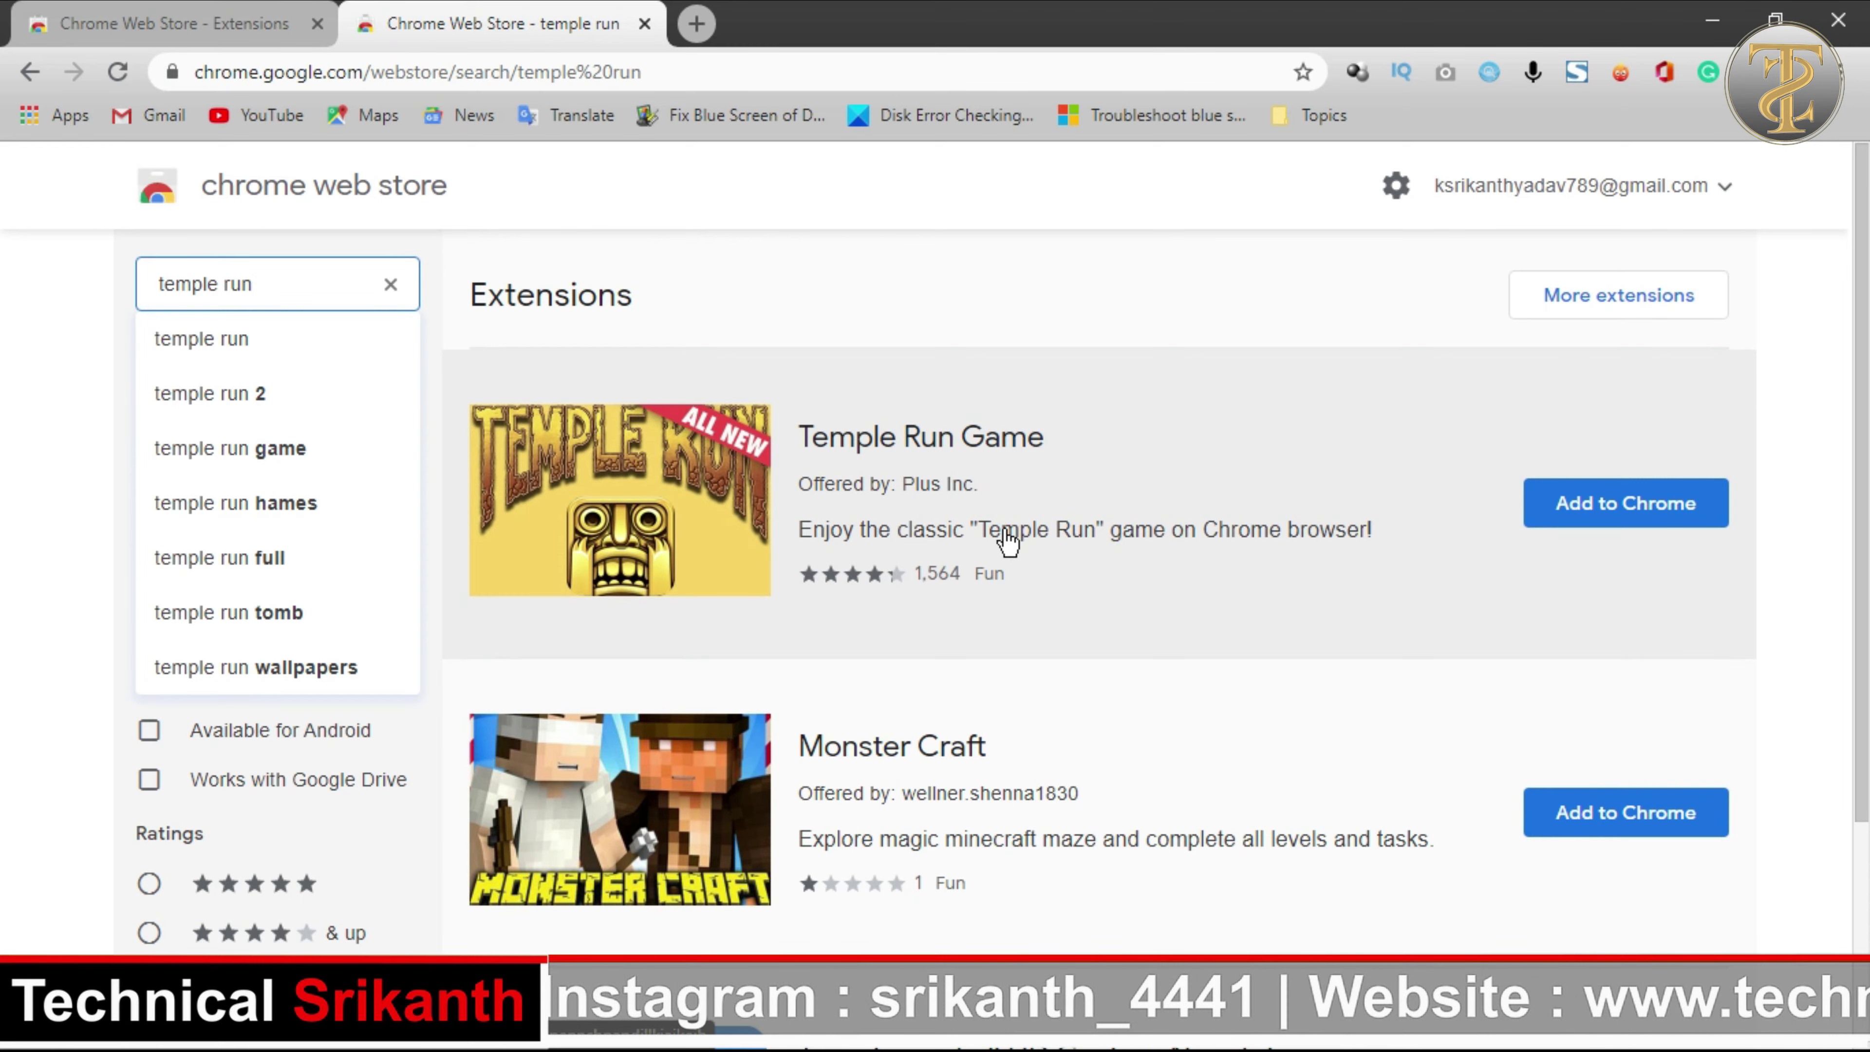
Add the Temple Run Game extension to Chrome from its listing and dismiss the confirmation.
left_click(1043, 553)
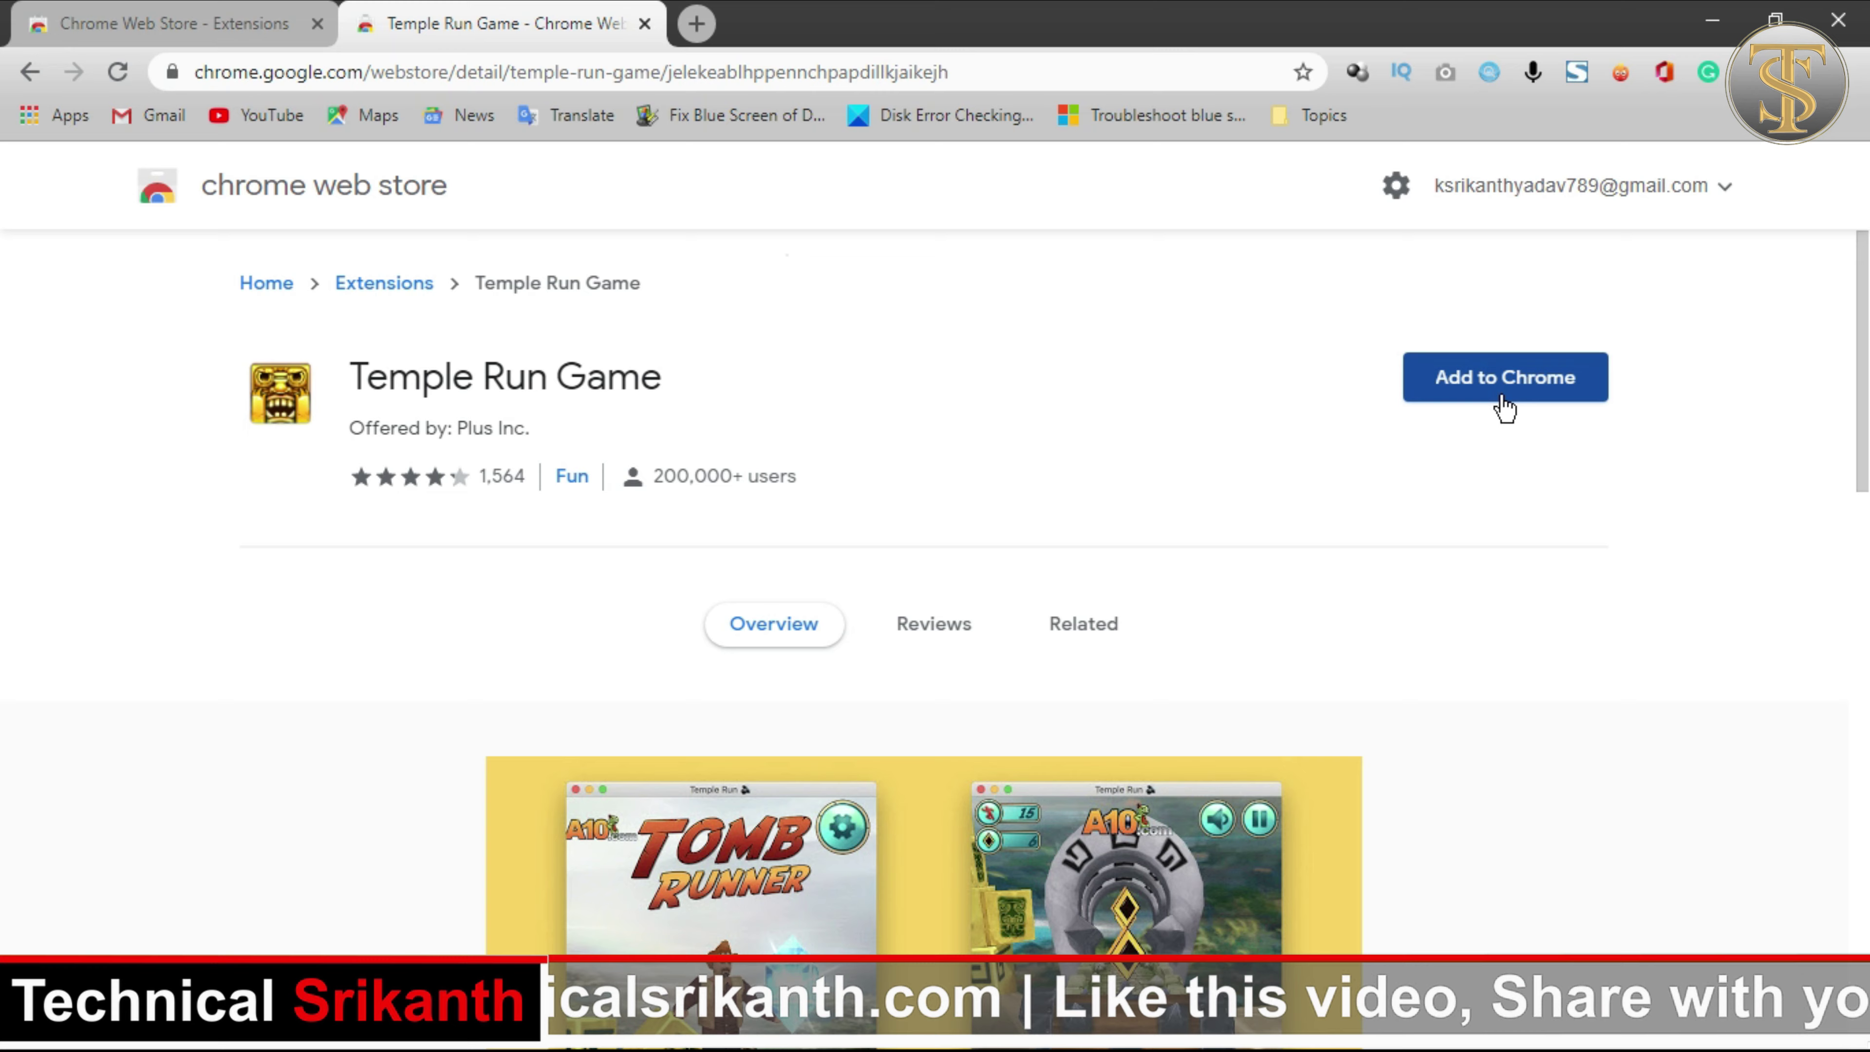
left_click(1531, 404)
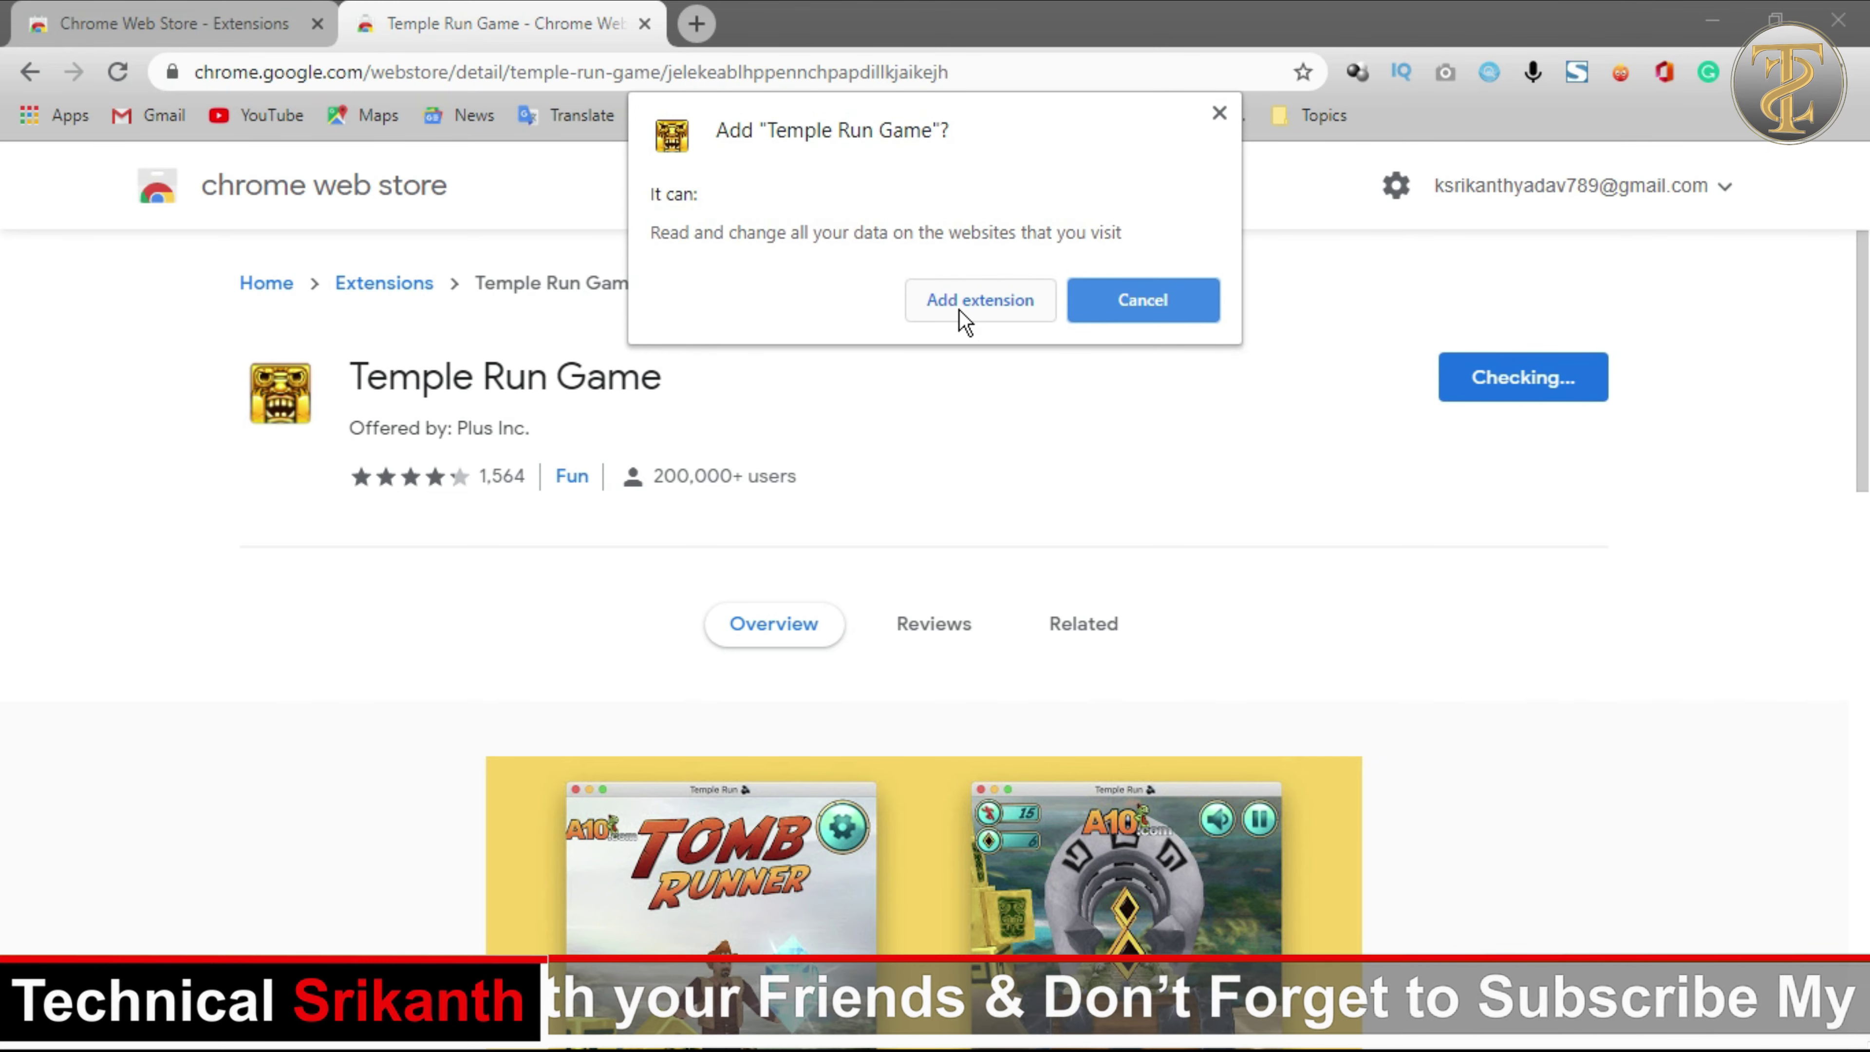
left_click(1010, 312)
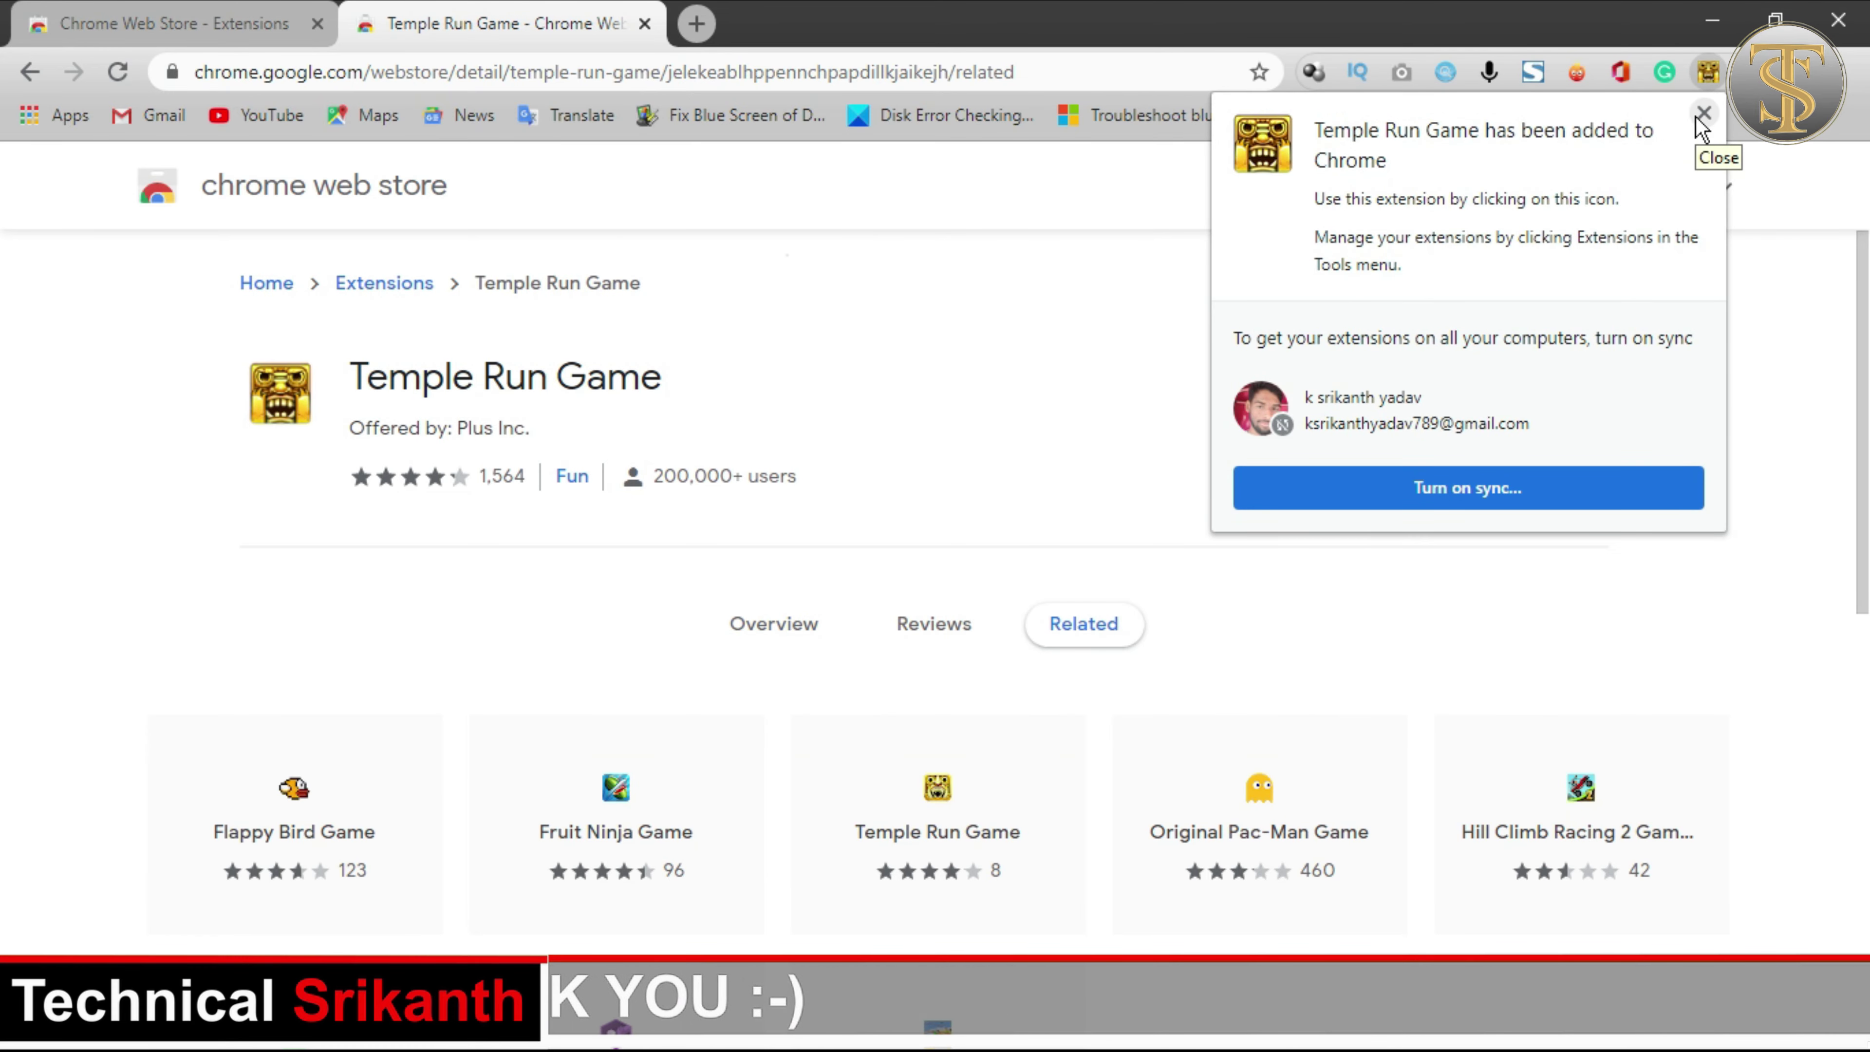
left_click(1701, 116)
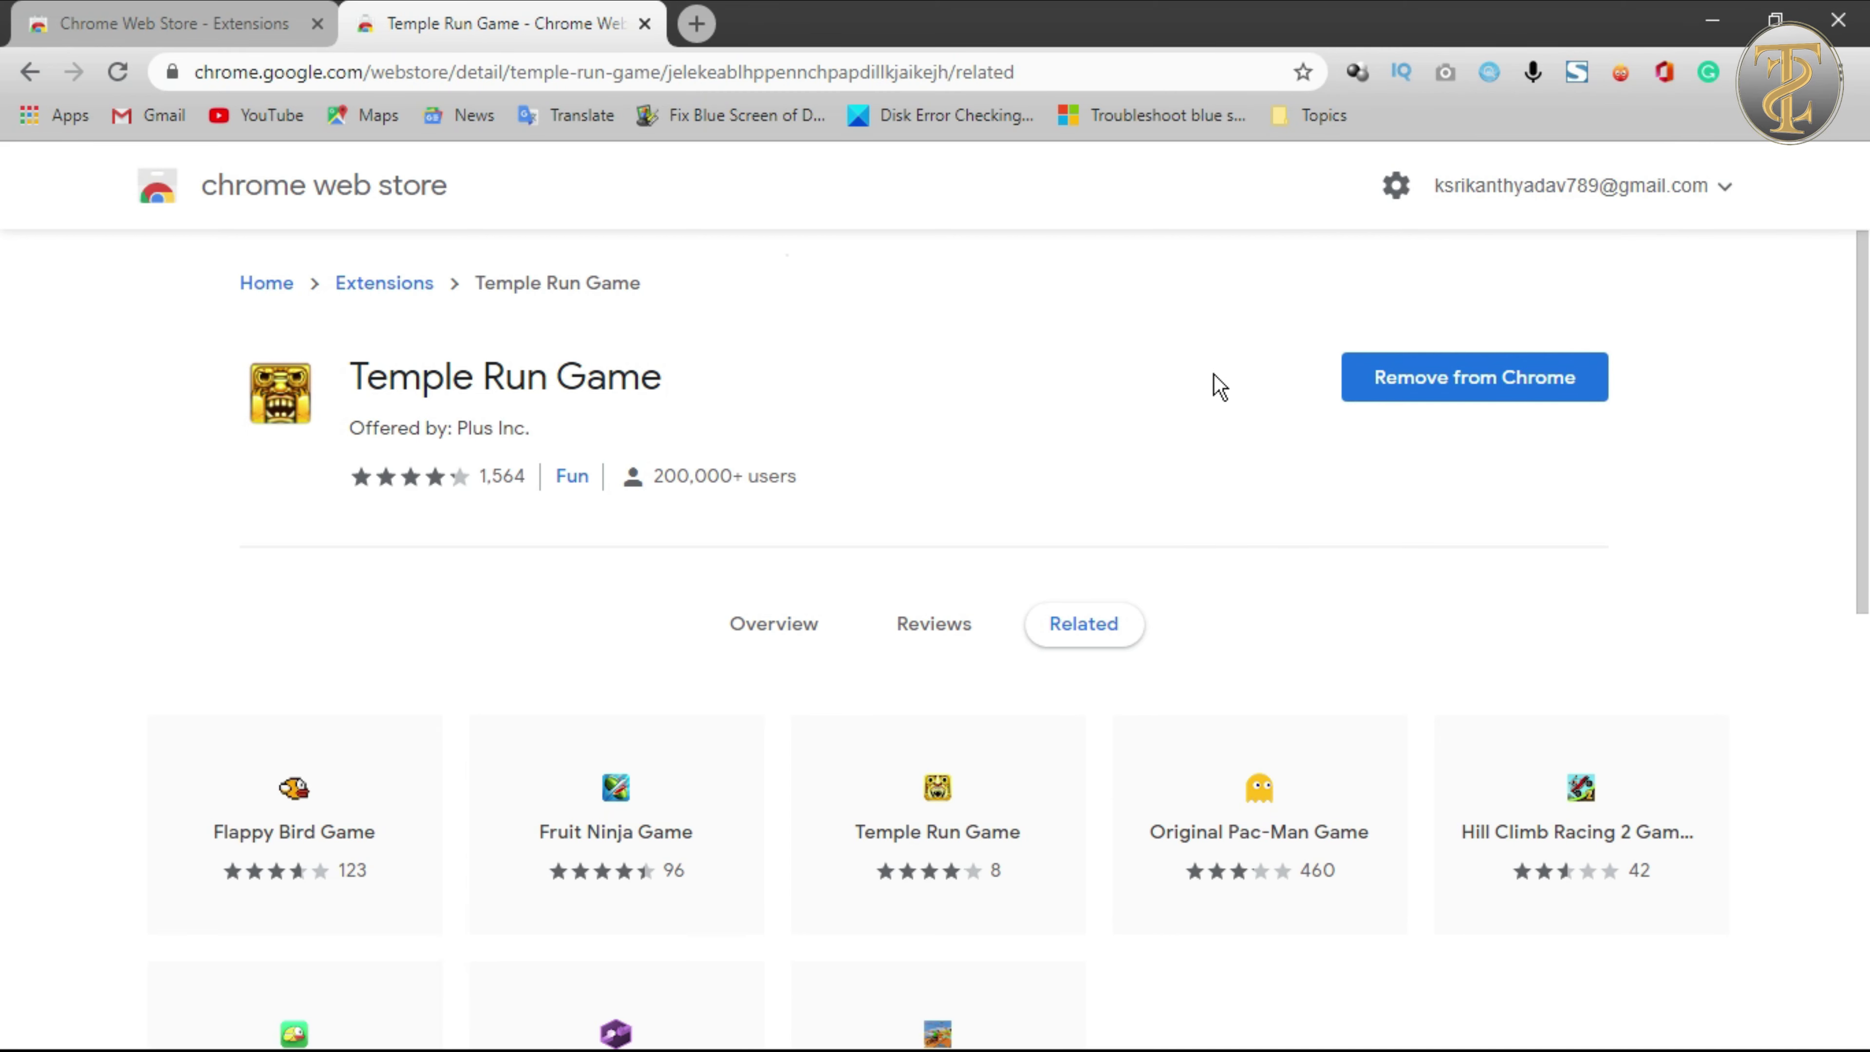
Launch Temple Run Game from the toolbar's Extensions menu in a new tab.
left_click(695, 27)
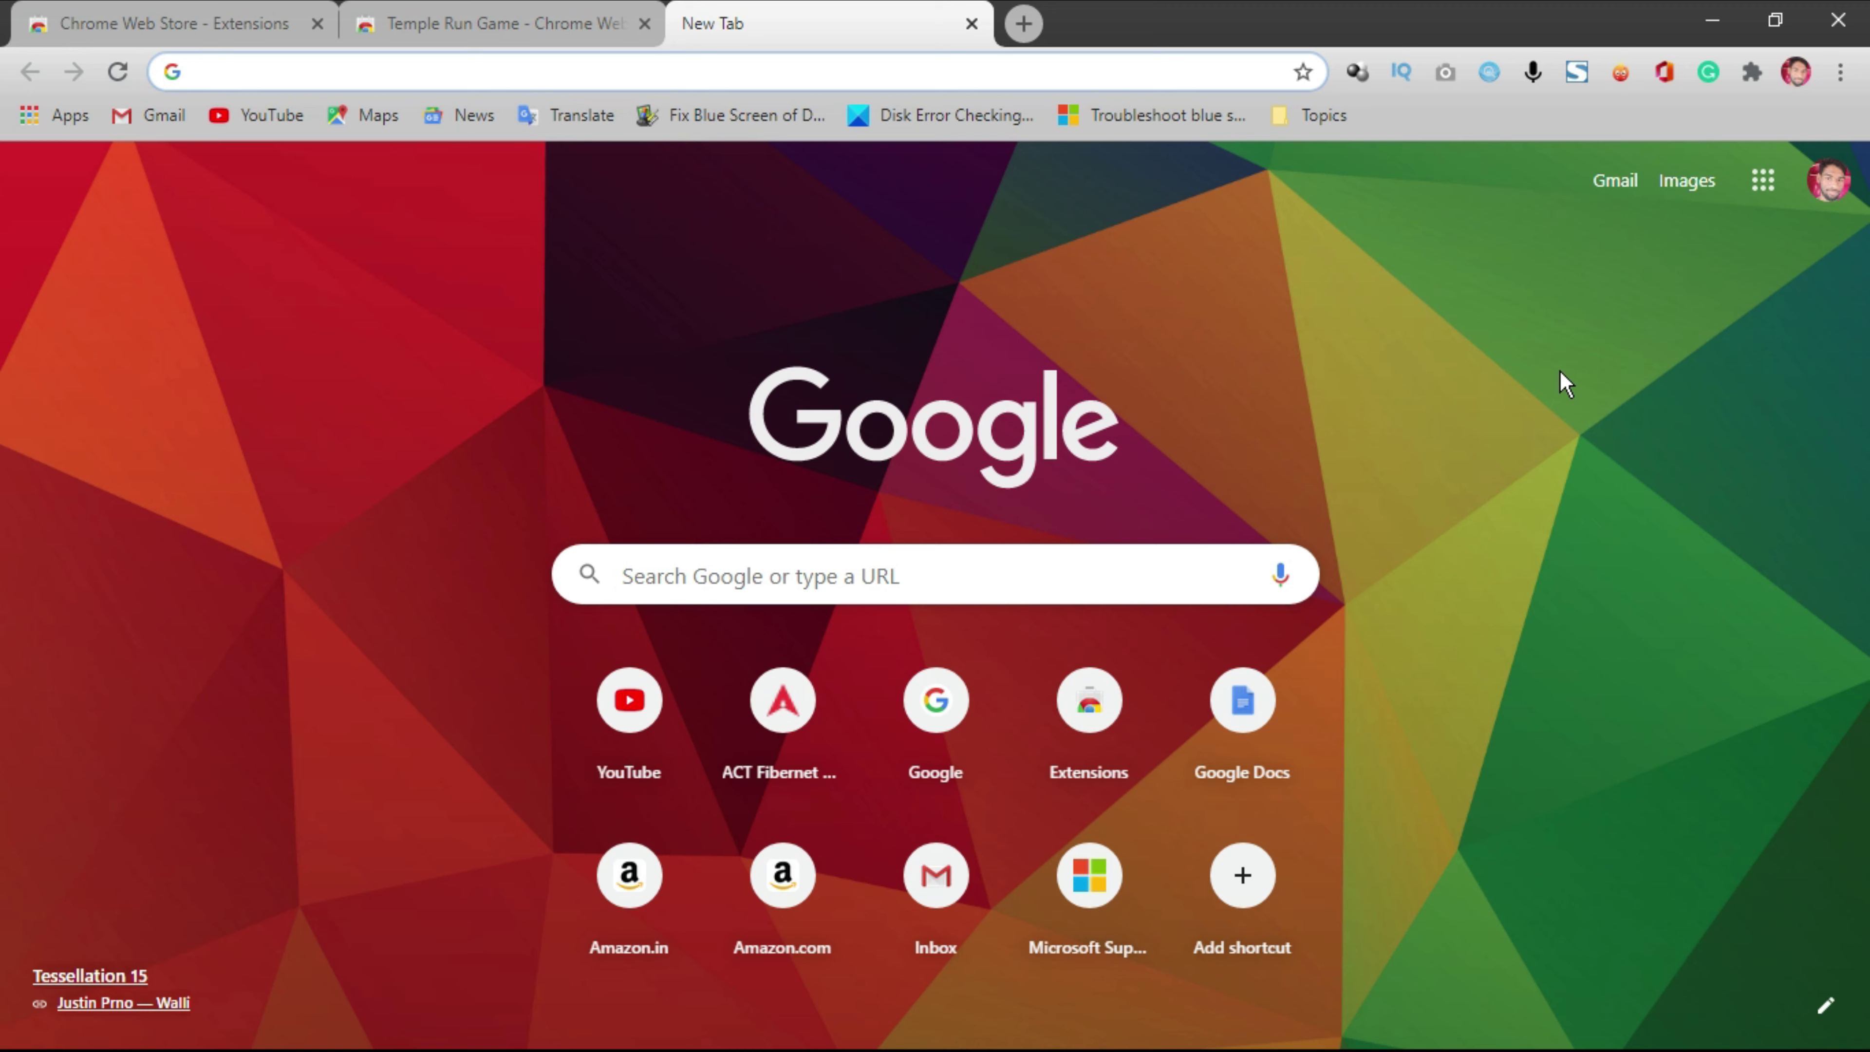
left_click(1752, 72)
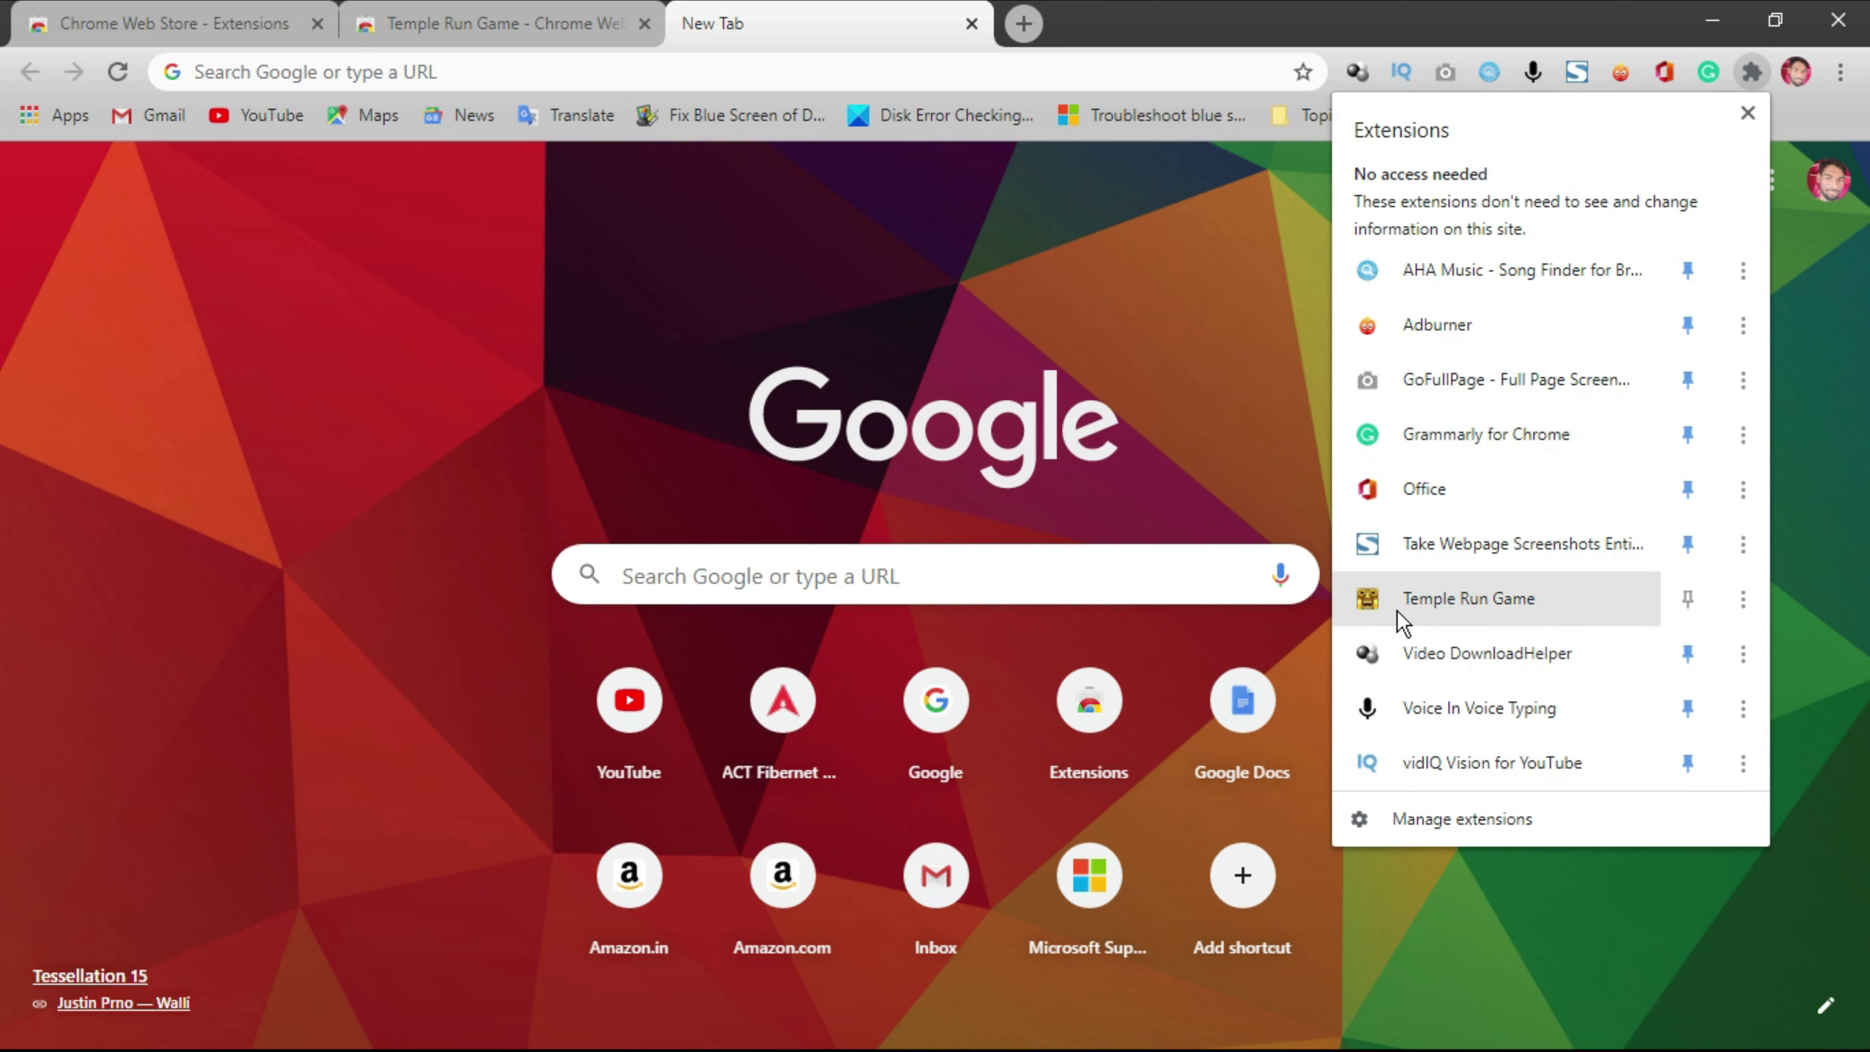
left_click(1526, 618)
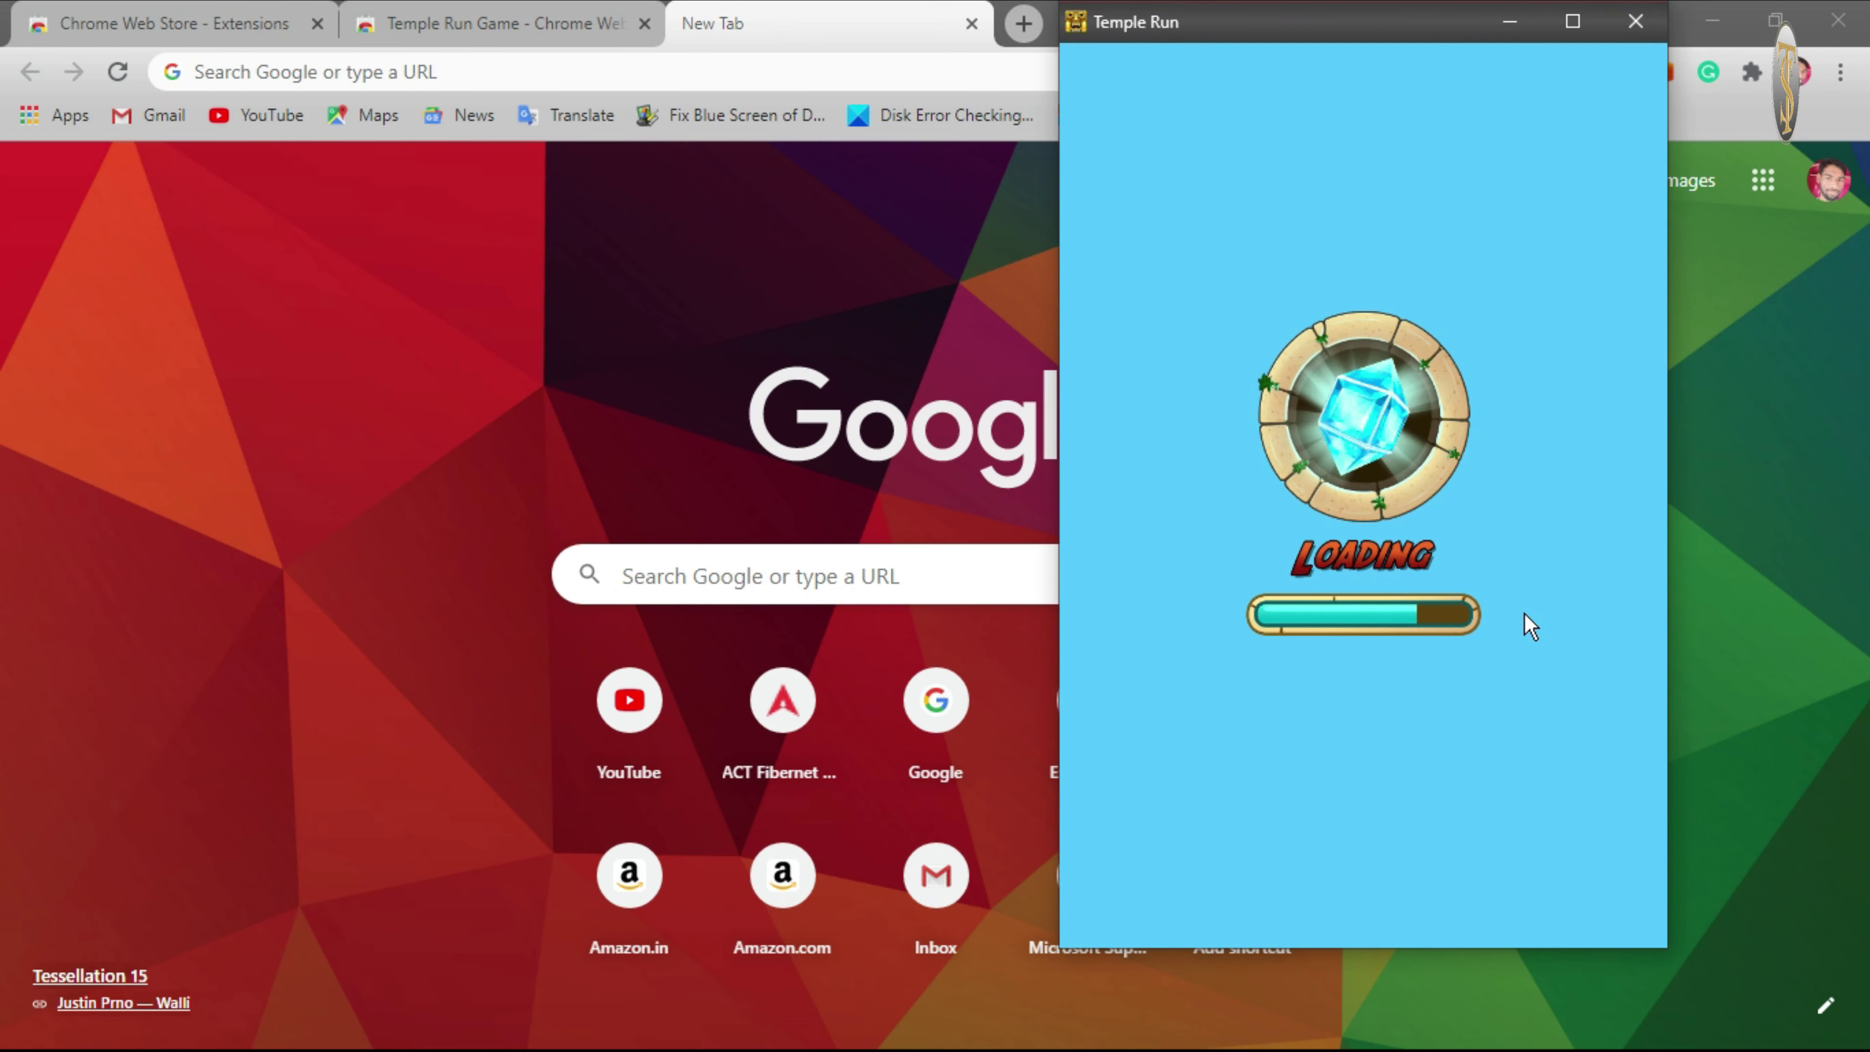
Maximize the game window and continue past loading to the Tomb Runner title screen.
left_click(1572, 23)
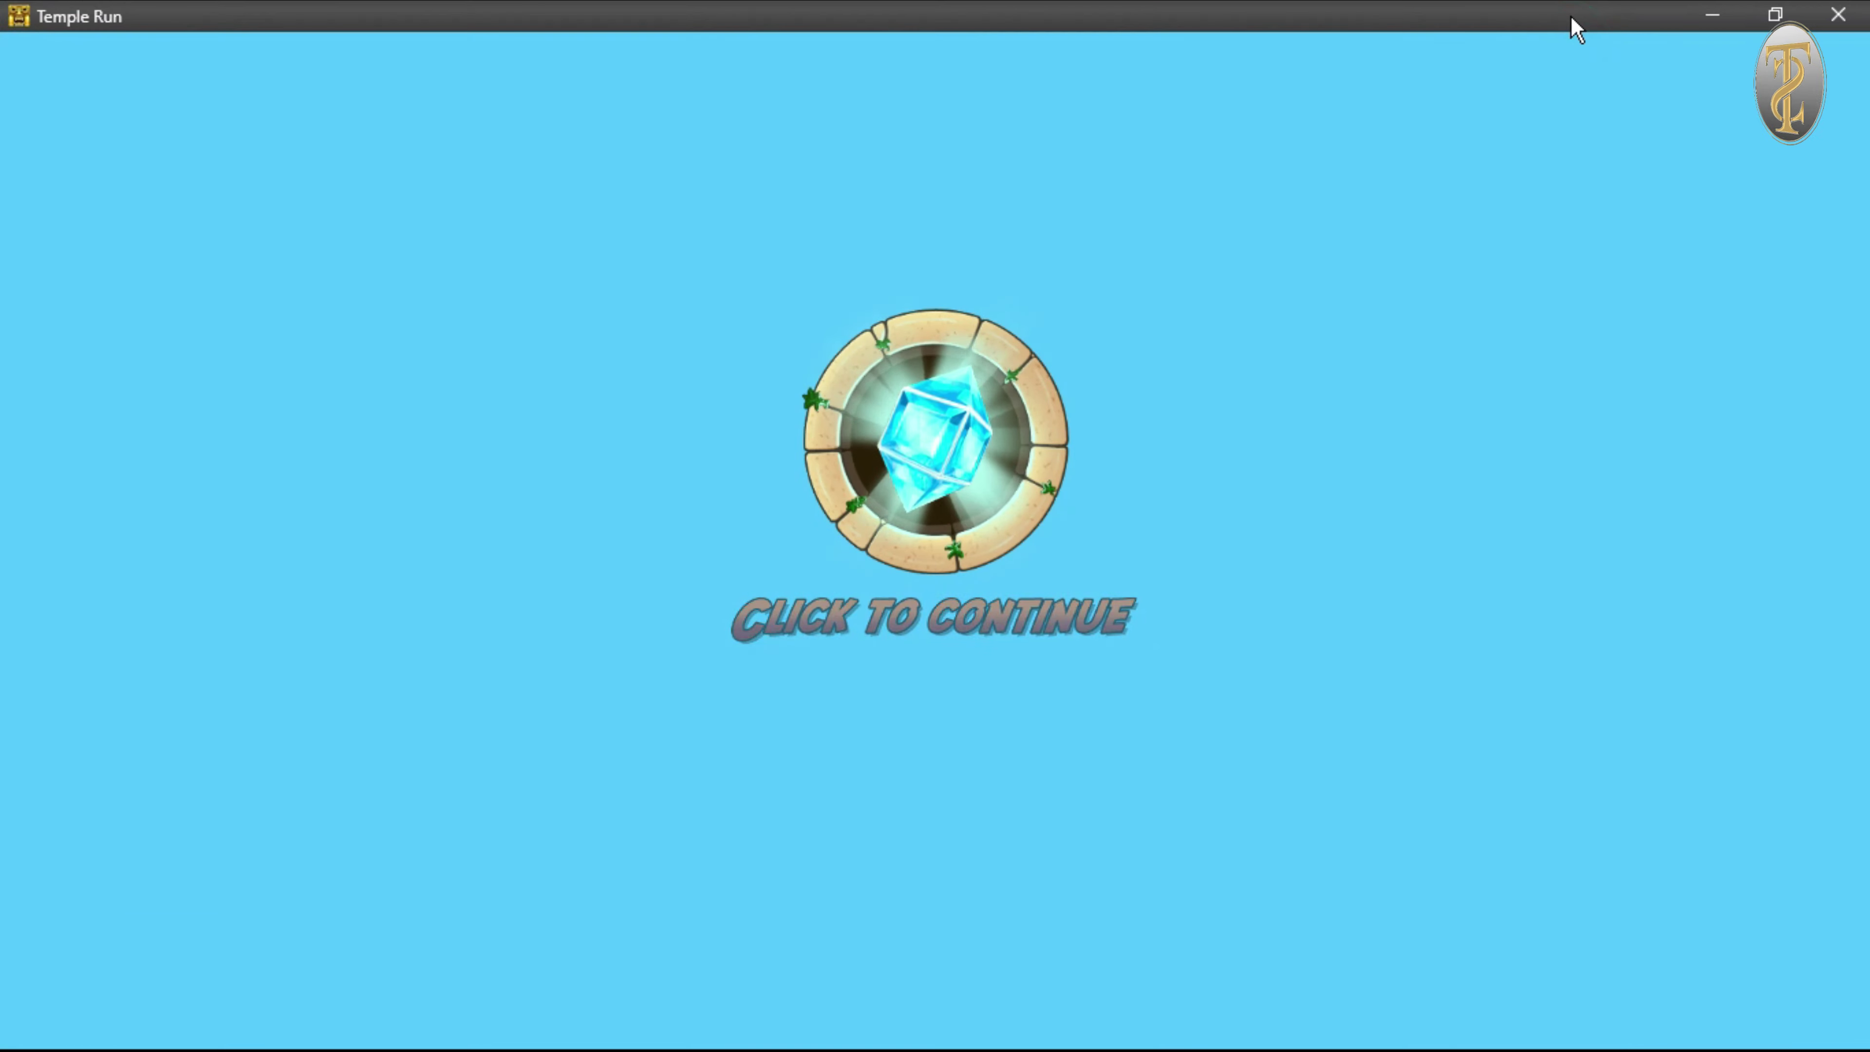
left_click(934, 618)
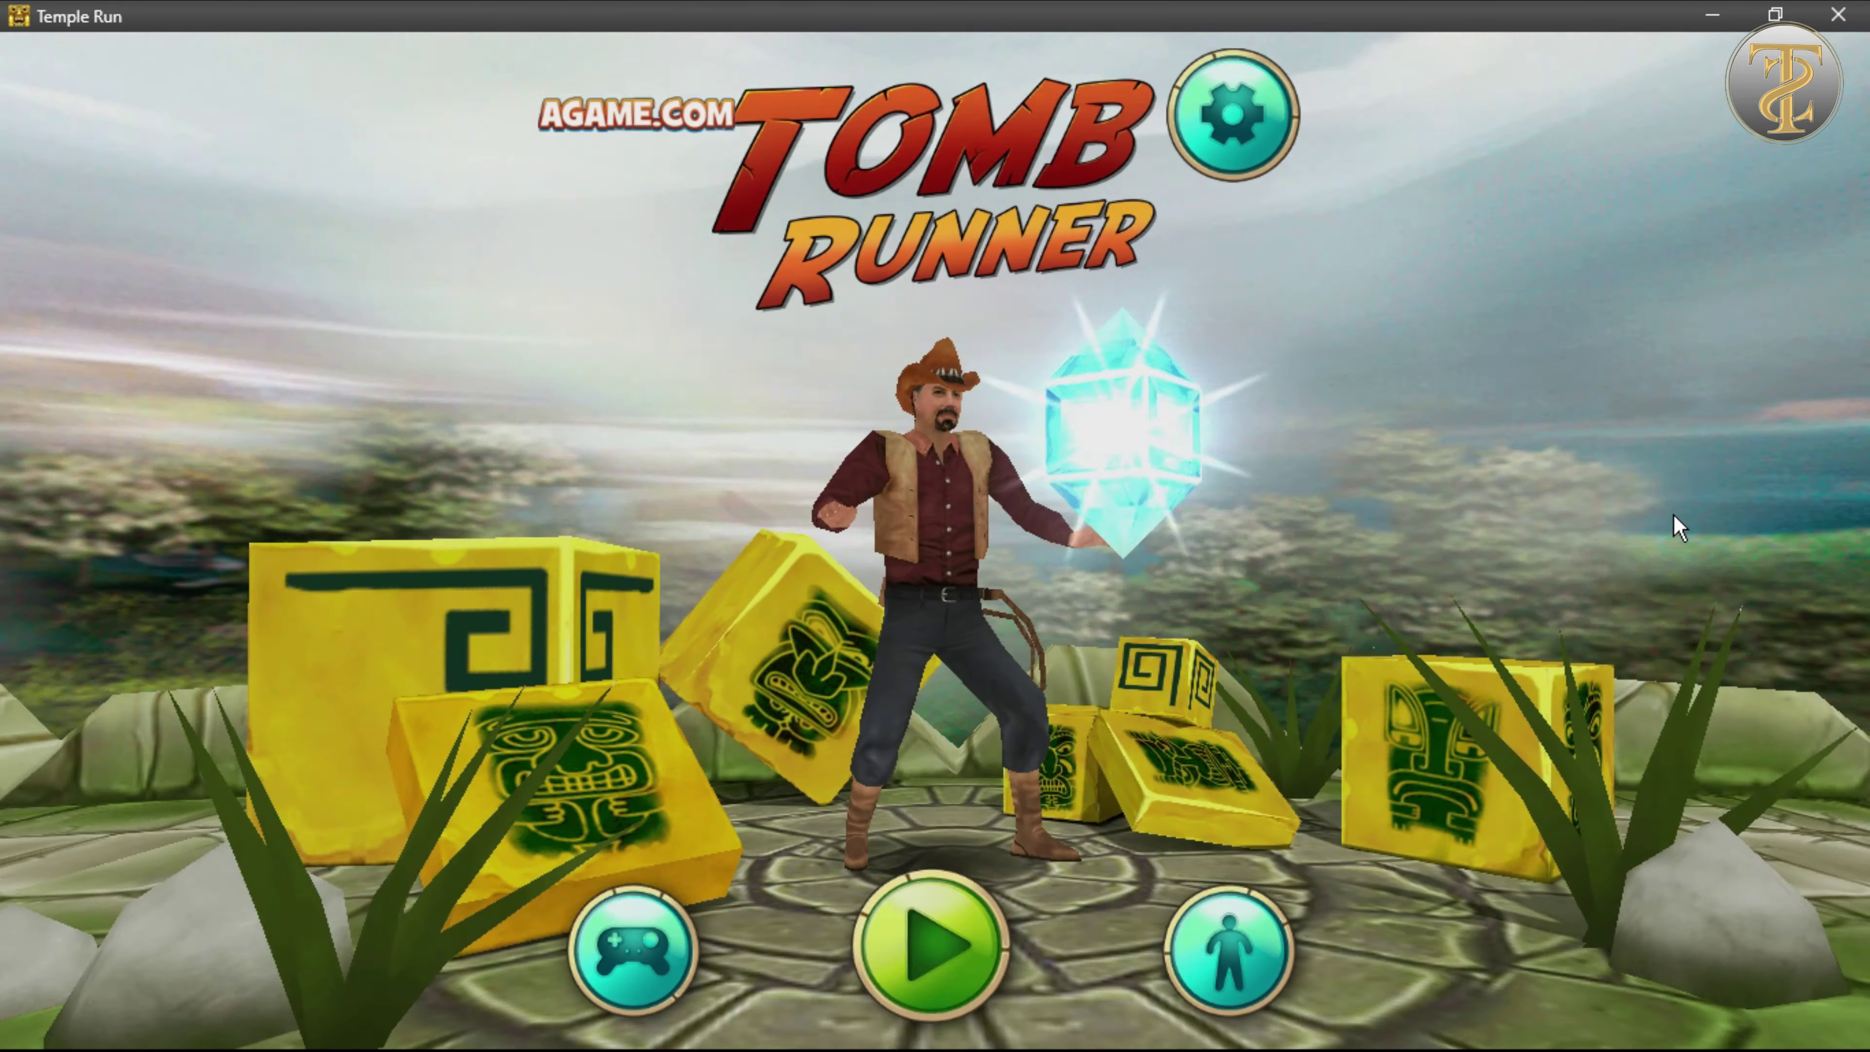